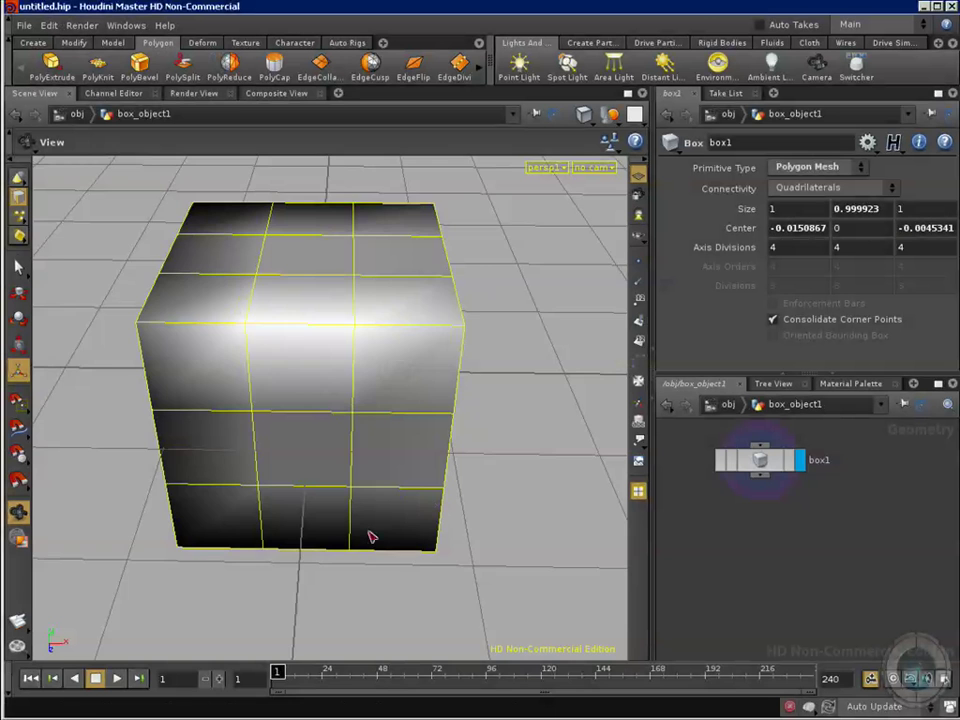
# Inspect the box from several angles and try Triangles connectivity on its faces.
pyautogui.moveTo(370, 537); pyautogui.dragTo(428, 473)
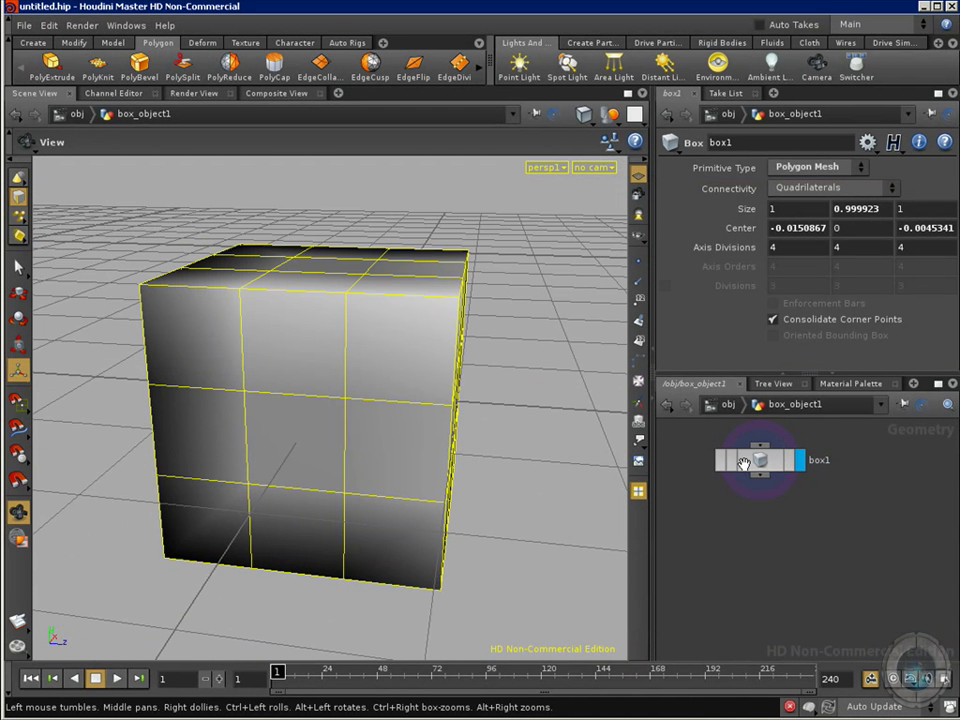
pyautogui.moveTo(765, 462); pyautogui.dragTo(845, 464)
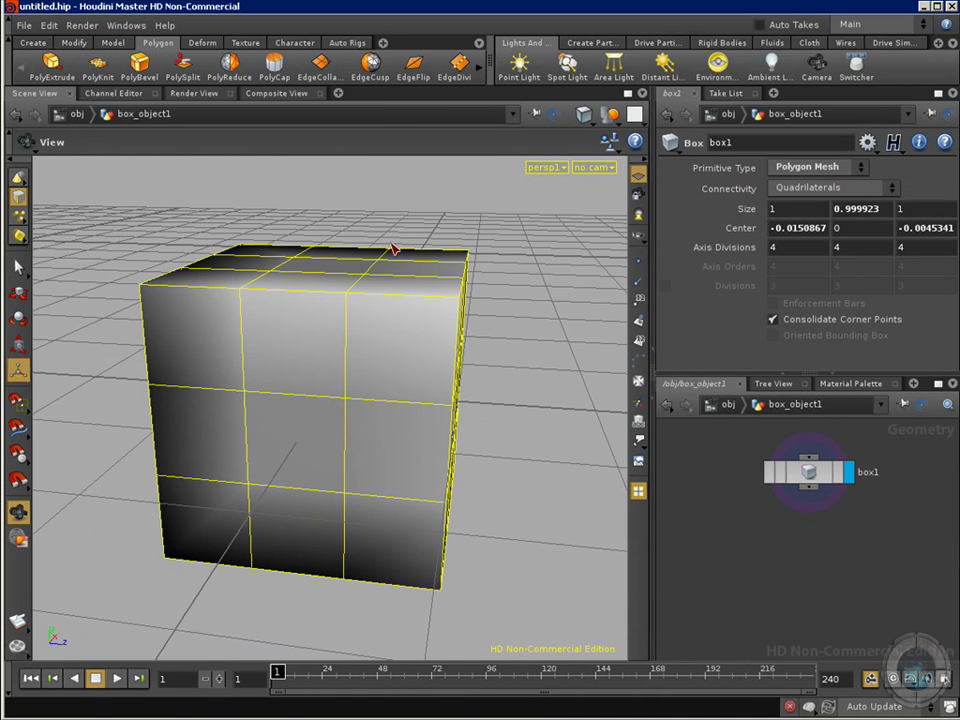
pyautogui.moveTo(499, 495); pyautogui.dragTo(490, 486)
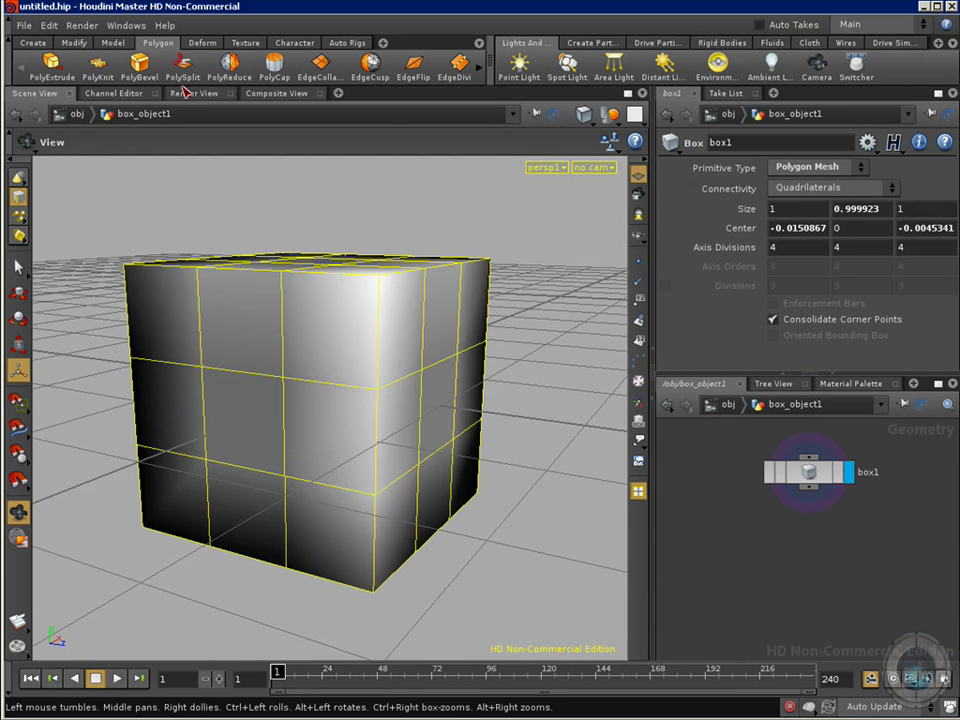
pyautogui.moveTo(470, 450); pyautogui.dragTo(446, 430)
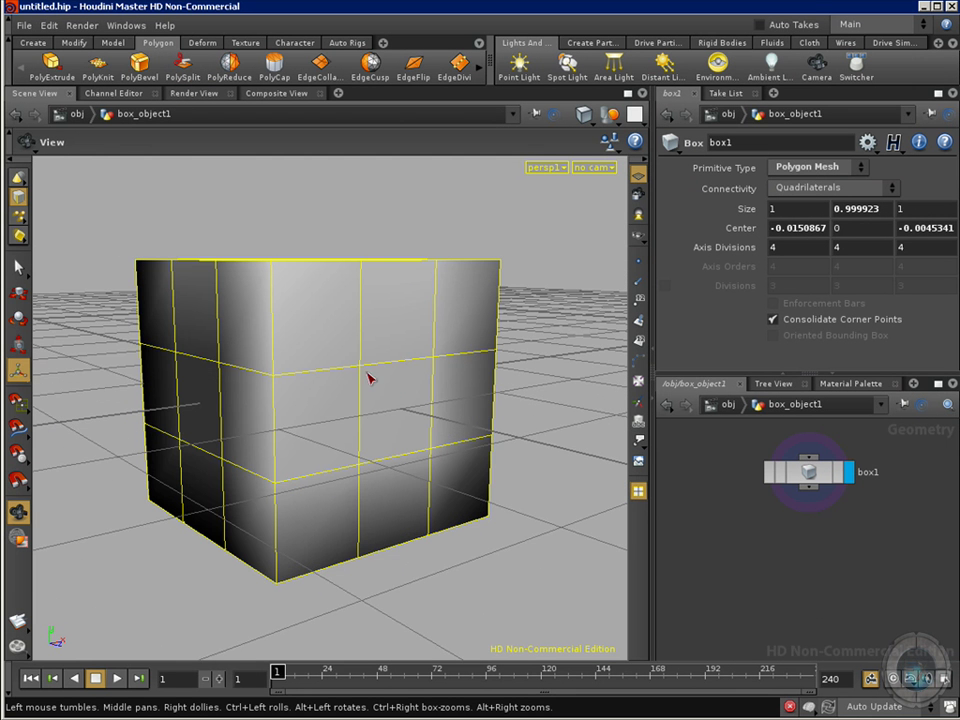
pyautogui.moveTo(405, 446); pyautogui.dragTo(416, 404)
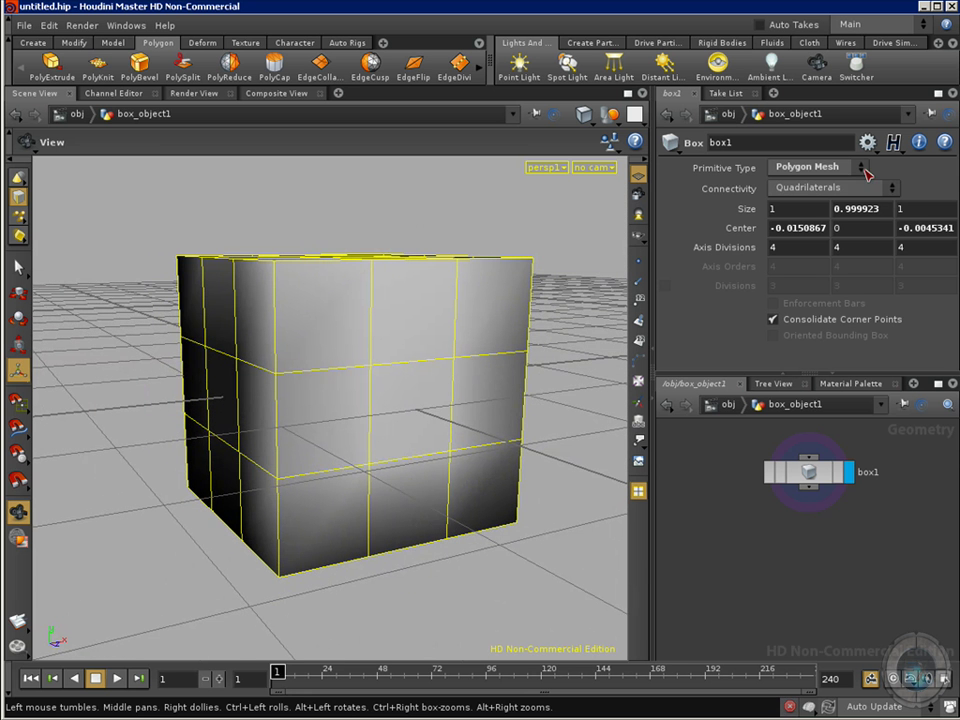
pyautogui.click(879, 188)
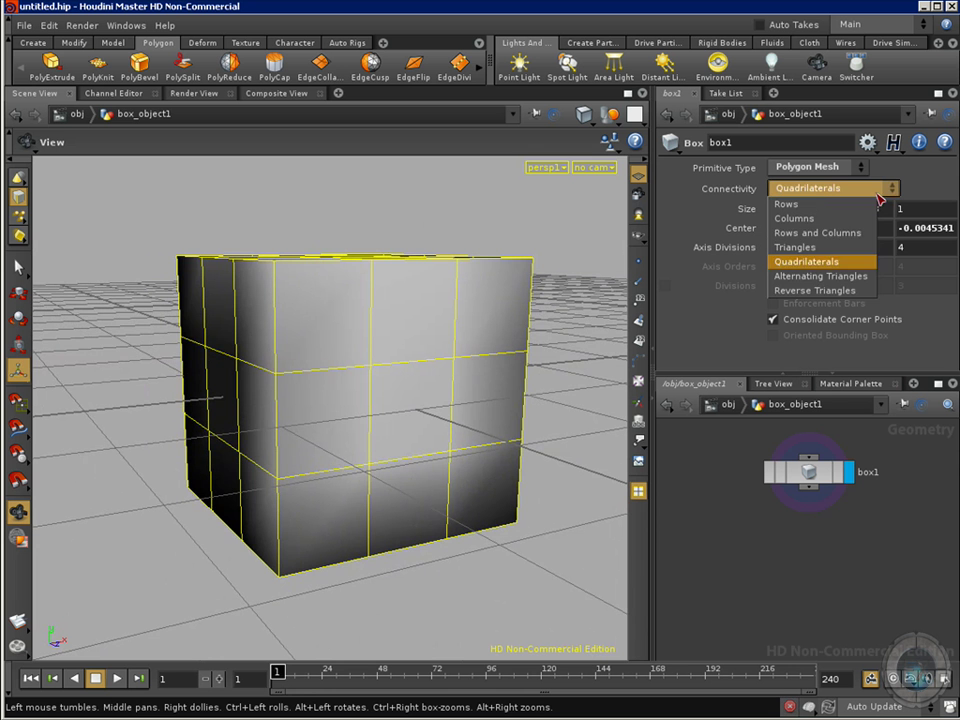
pyautogui.click(801, 247)
pyautogui.moveTo(385, 427); pyautogui.dragTo(452, 370)
# Set the box's connectivity back to Quadrilaterals and frame it from above.
pyautogui.click(890, 189)
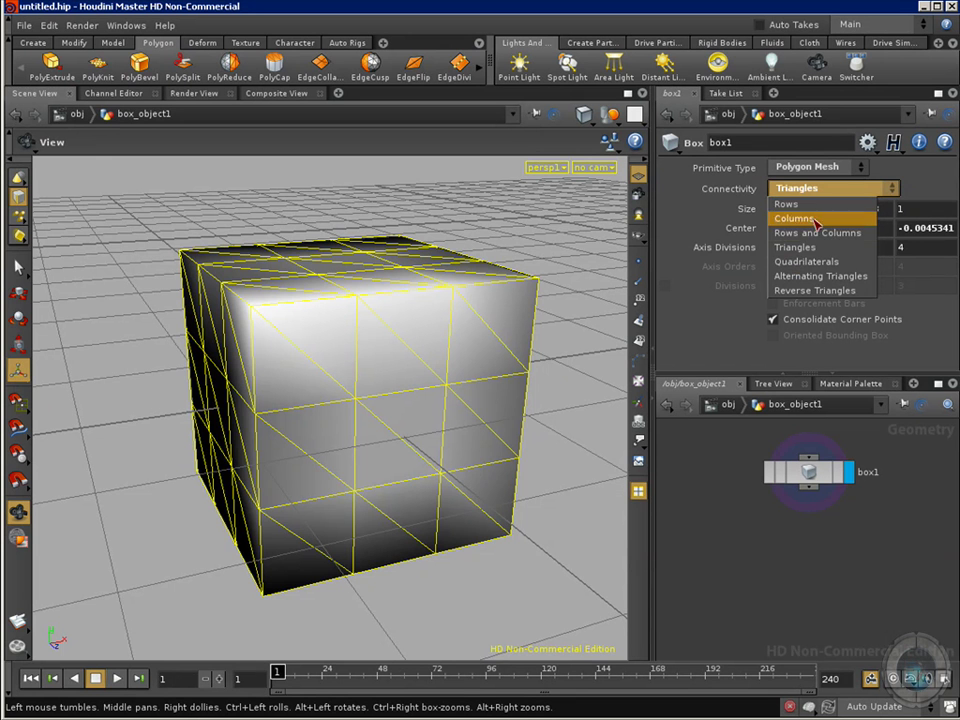
pyautogui.click(806, 261)
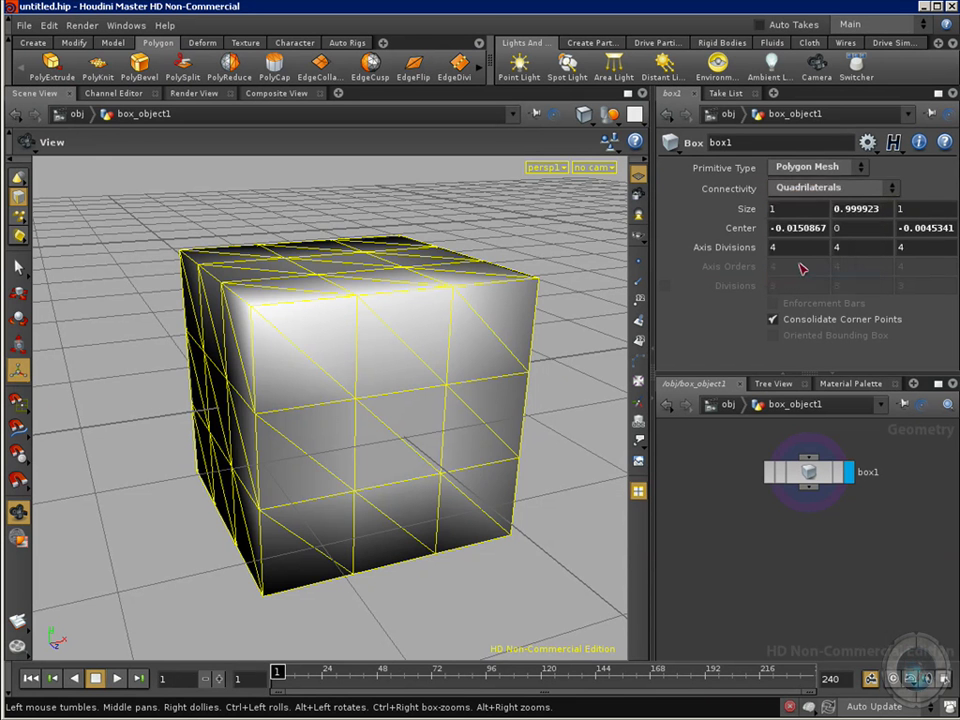
pyautogui.moveTo(425, 461); pyautogui.dragTo(386, 421)
pyautogui.moveTo(386, 421); pyautogui.dragTo(404, 432, button='right')
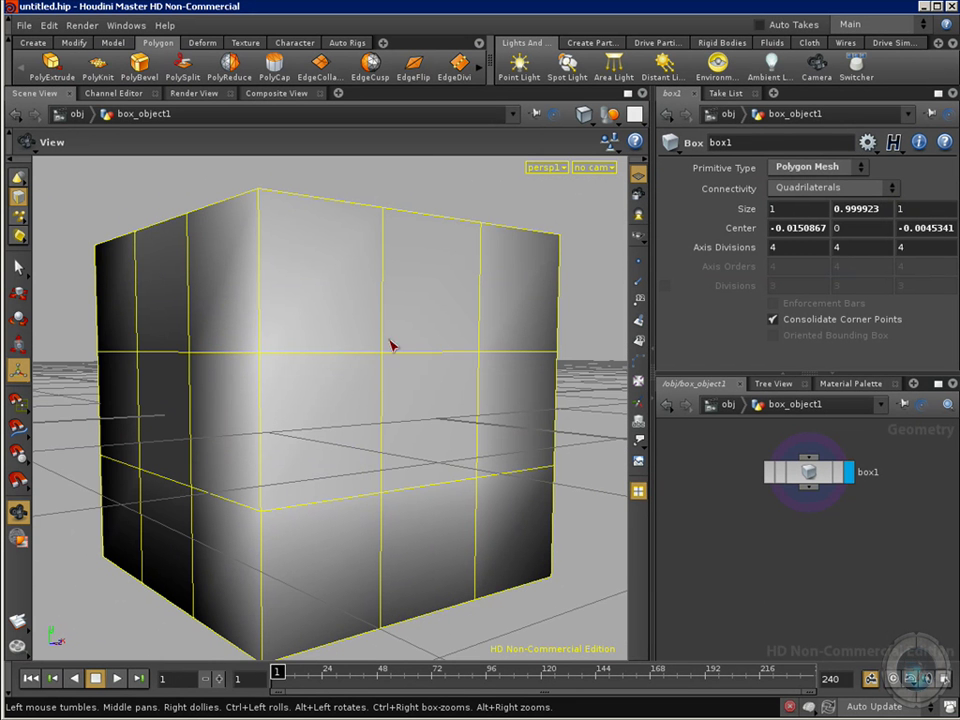
pyautogui.moveTo(502, 432); pyautogui.dragTo(378, 415)
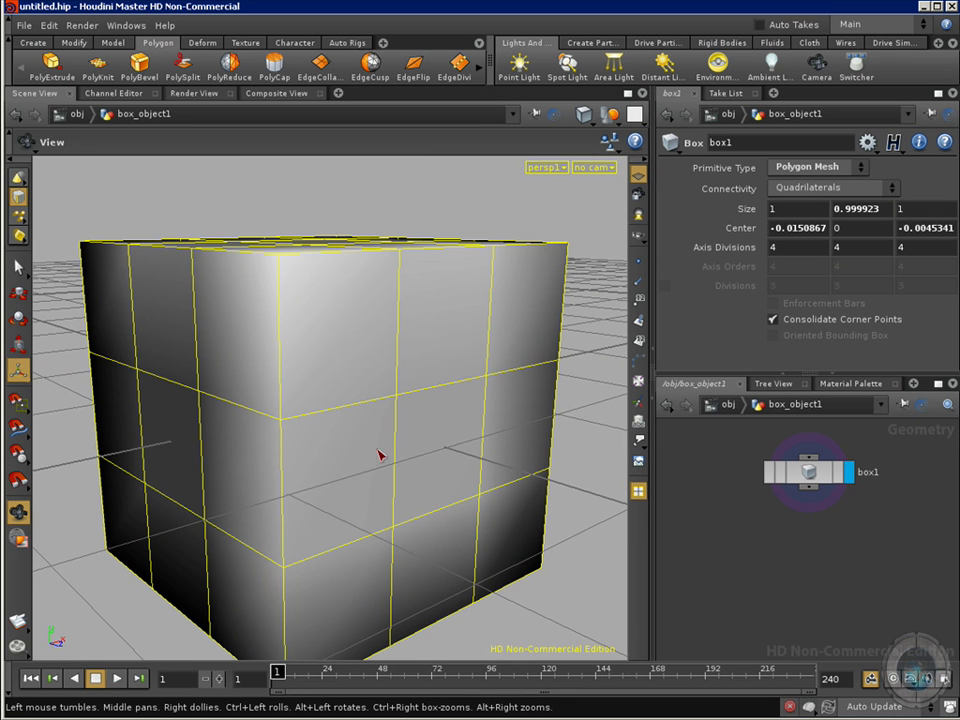
# Append polysplit1 below box1 and test the viewport, leaving no cut made.
pyautogui.click(181, 64)
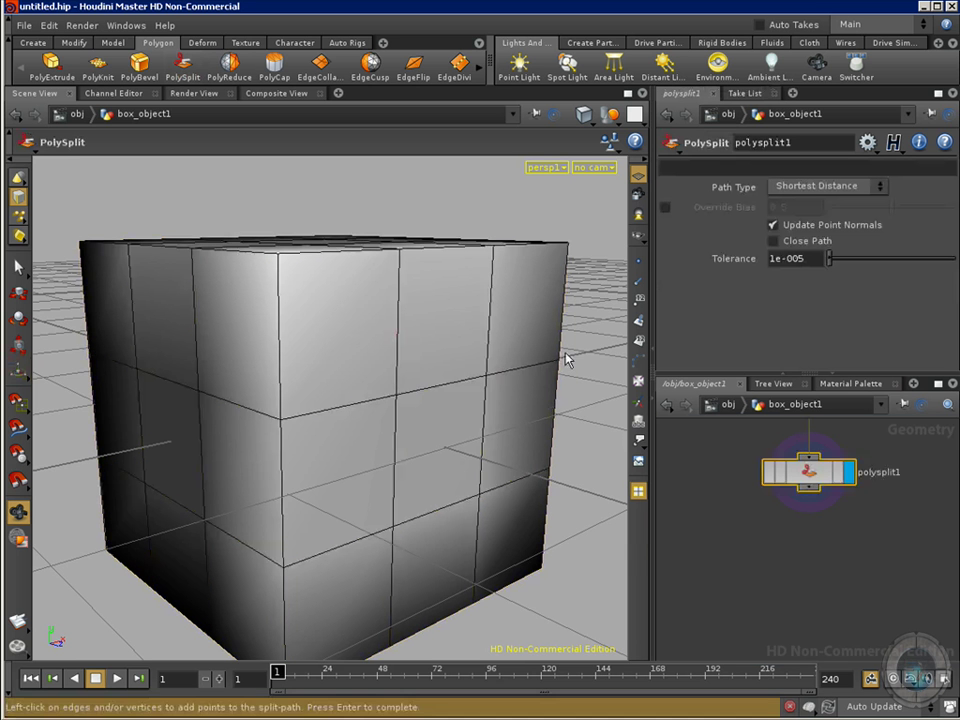
pyautogui.moveTo(848, 499); pyautogui.dragTo(828, 562, button='middle')
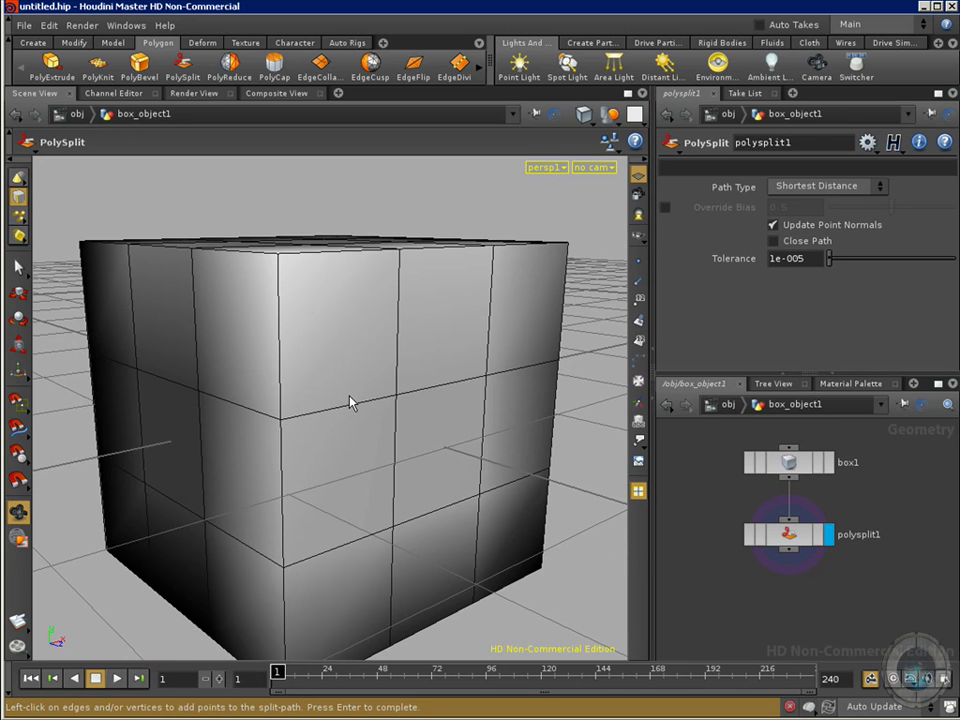
pyautogui.click(281, 419)
pyautogui.click(392, 526)
pyautogui.moveTo(287, 428)
pyautogui.mouseDown()
pyautogui.moveTo(332, 478)
pyautogui.moveTo(400, 535)
pyautogui.mouseUp()
pyautogui.moveTo(304, 497); pyautogui.dragTo(313, 515)
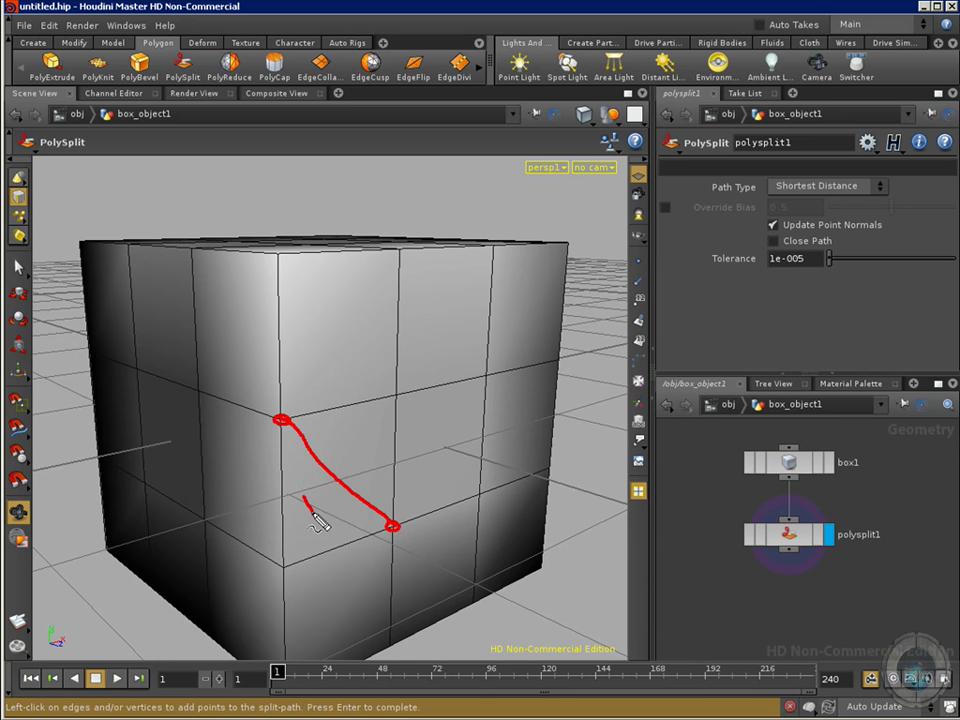
pyautogui.moveTo(340, 449); pyautogui.dragTo(378, 462)
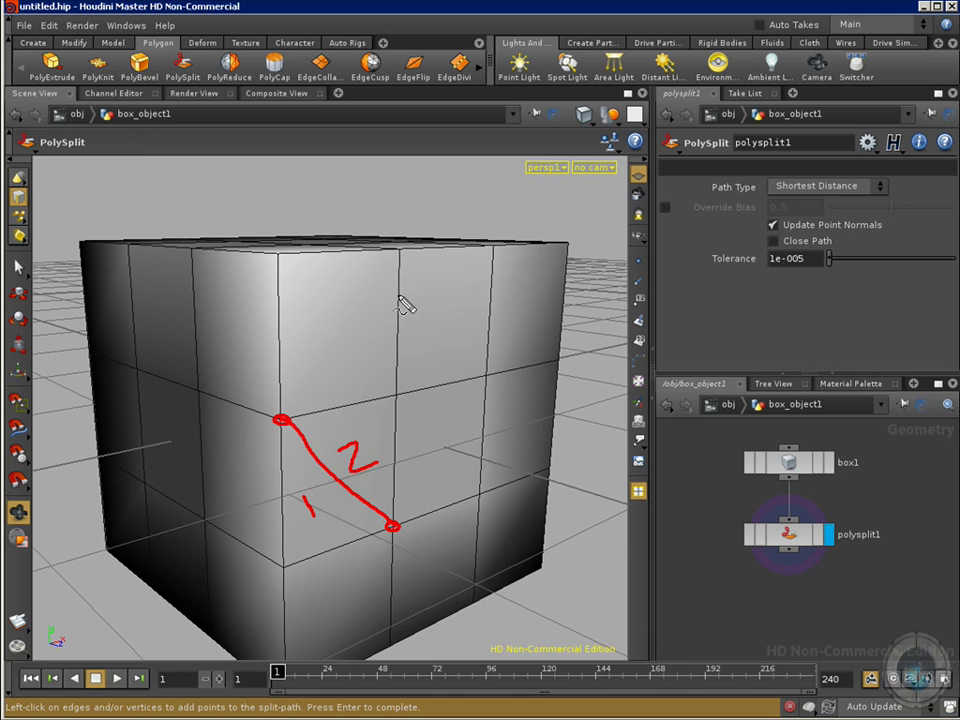
pyautogui.moveTo(398, 318)
pyautogui.mouseDown()
pyautogui.moveTo(405, 330)
pyautogui.moveTo(411, 321)
pyautogui.mouseUp()
pyautogui.moveTo(482, 309); pyautogui.dragTo(497, 322)
pyautogui.moveTo(497, 309); pyautogui.dragTo(481, 323)
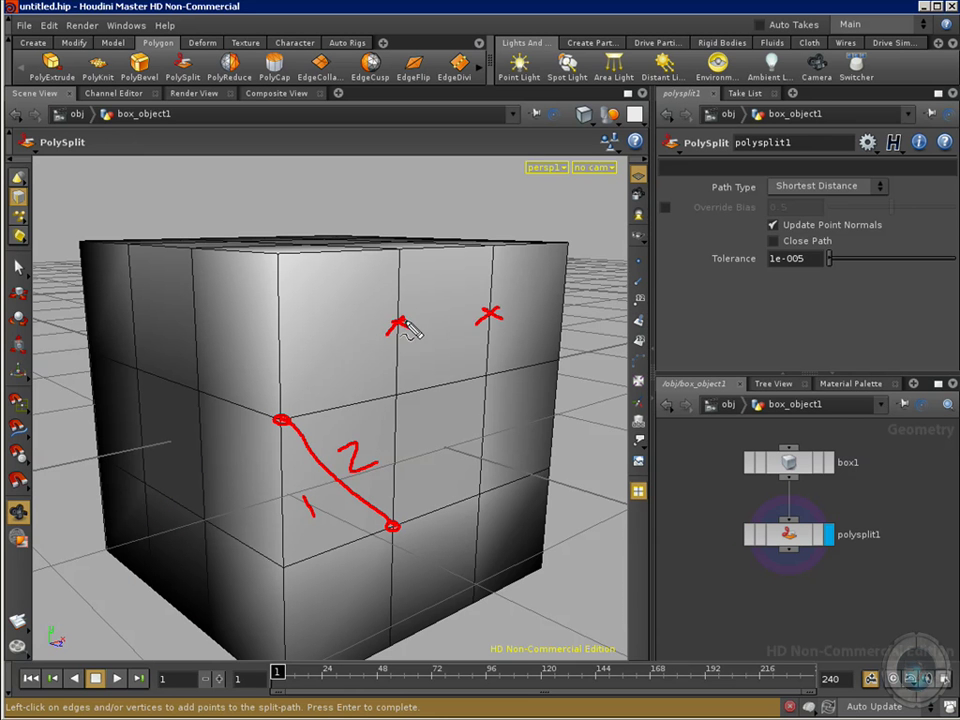
pyautogui.moveTo(397, 326); pyautogui.dragTo(486, 315)
pyautogui.moveTo(433, 270)
pyautogui.mouseDown()
pyautogui.moveTo(426, 370)
pyautogui.moveTo(468, 357)
pyautogui.mouseUp()
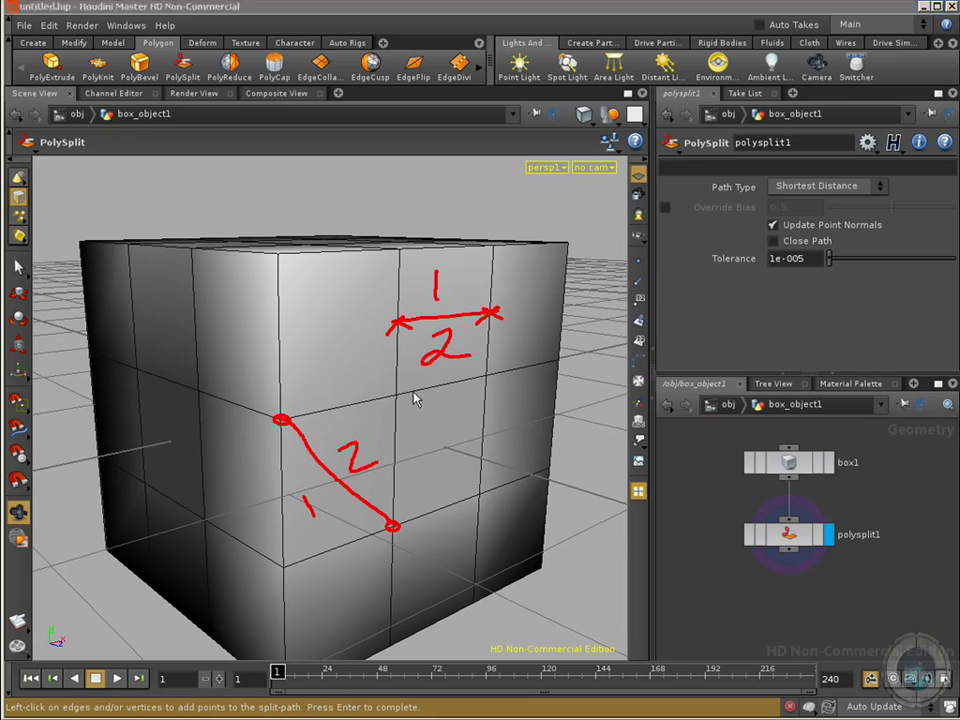
pyautogui.press('Escape')
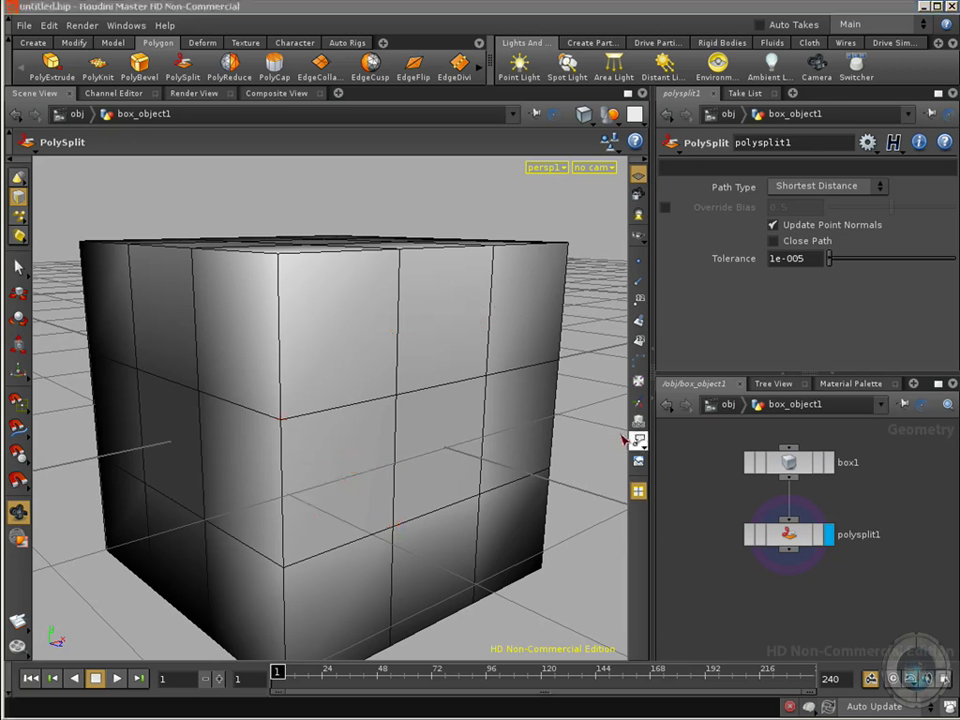
# Start the zigzag split at a left-edge vertex and add a second point on the cube's front.
pyautogui.click(281, 421)
pyautogui.click(339, 348)
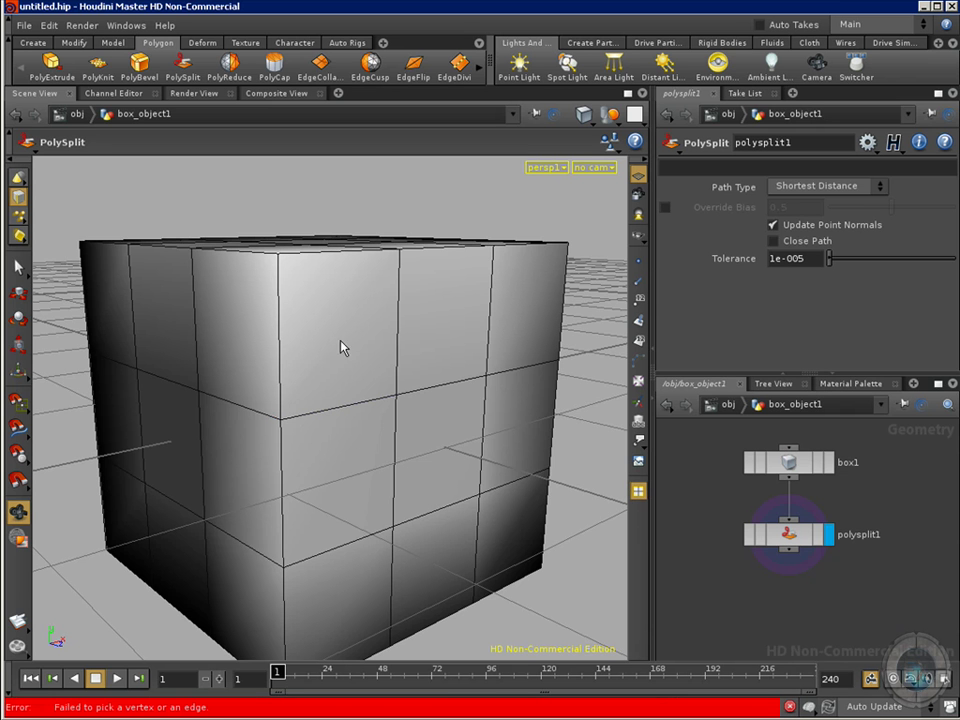
pyautogui.moveTo(133, 487); pyautogui.dragTo(138, 662)
pyautogui.press('Escape')
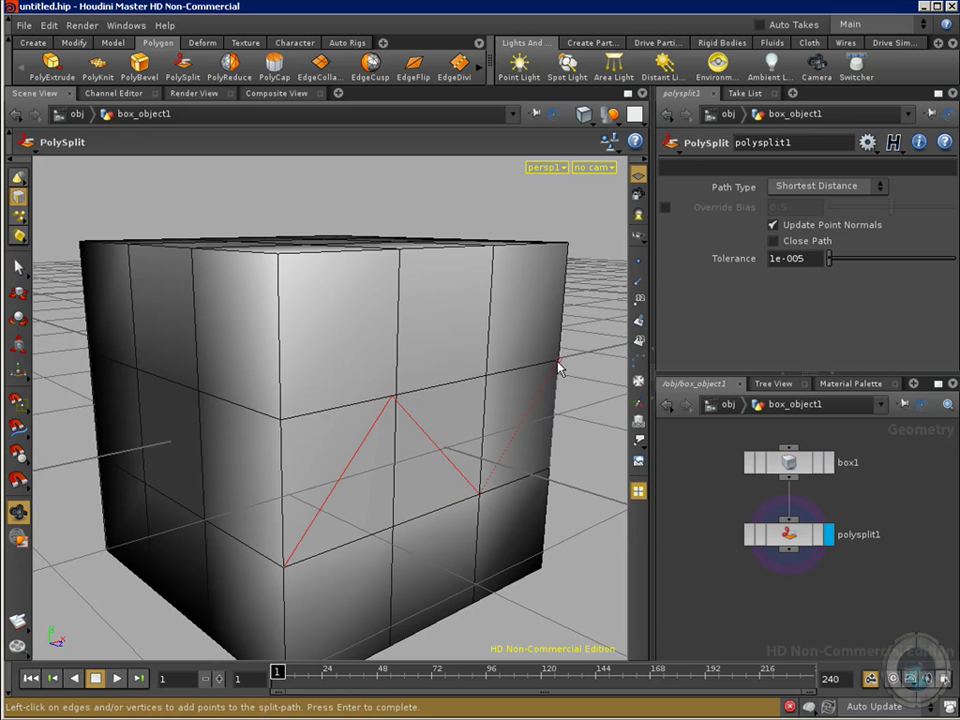
# Add middle-row split points, including one on the lower edge line, viewing the cube front-on.
pyautogui.click(556, 428)
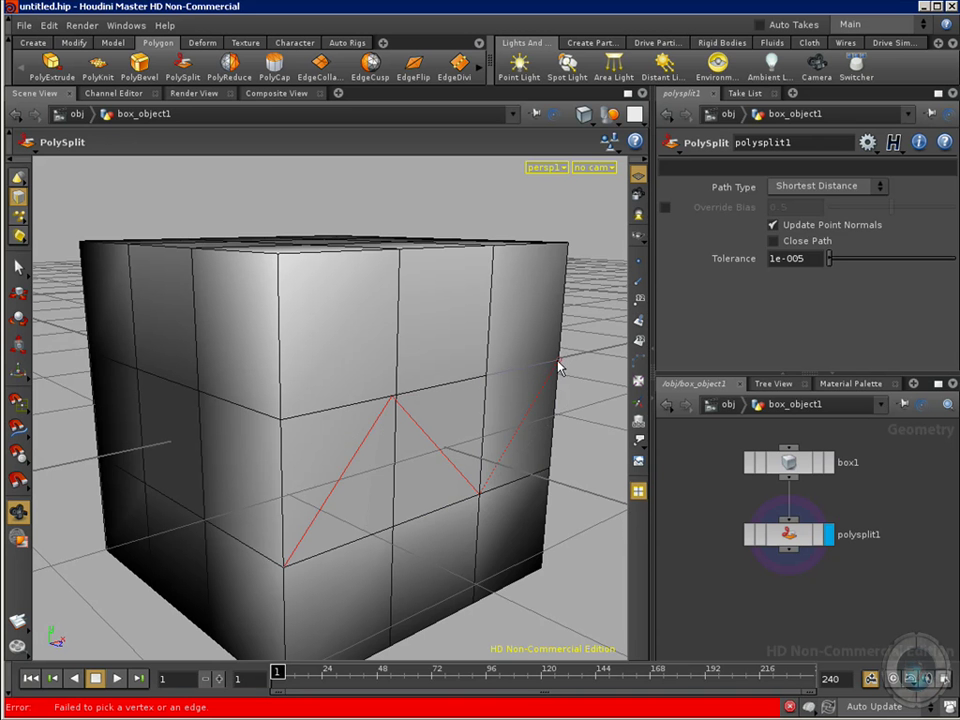
pyautogui.press('Escape')
pyautogui.moveTo(579, 418); pyautogui.dragTo(482, 428)
pyautogui.press('Return')
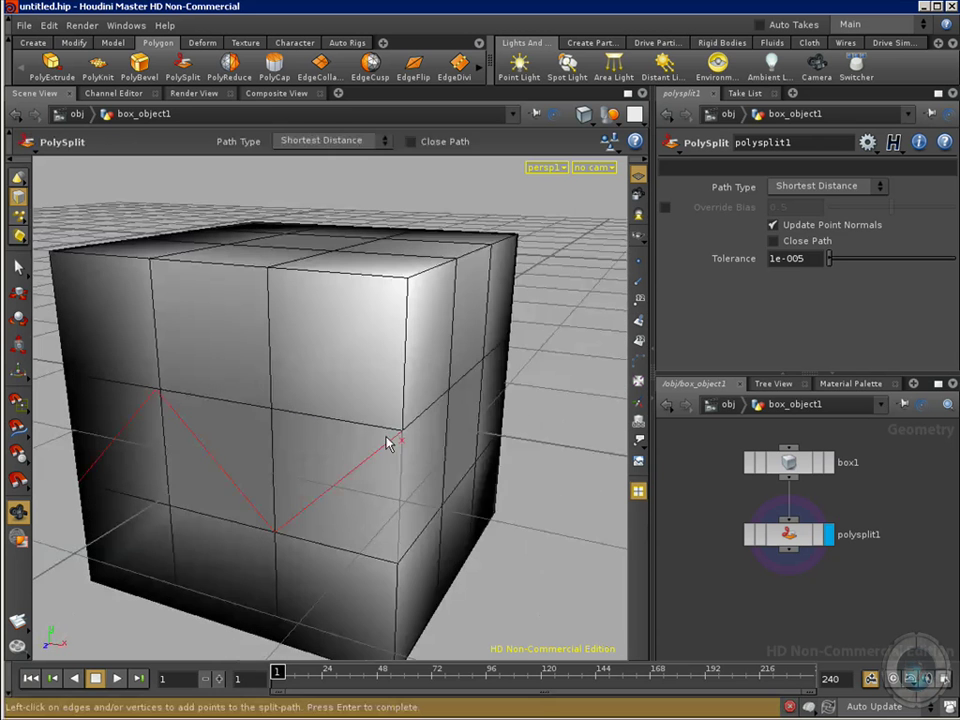
pyautogui.press('Escape')
pyautogui.moveTo(544, 508); pyautogui.dragTo(455, 489)
pyautogui.press('Return')
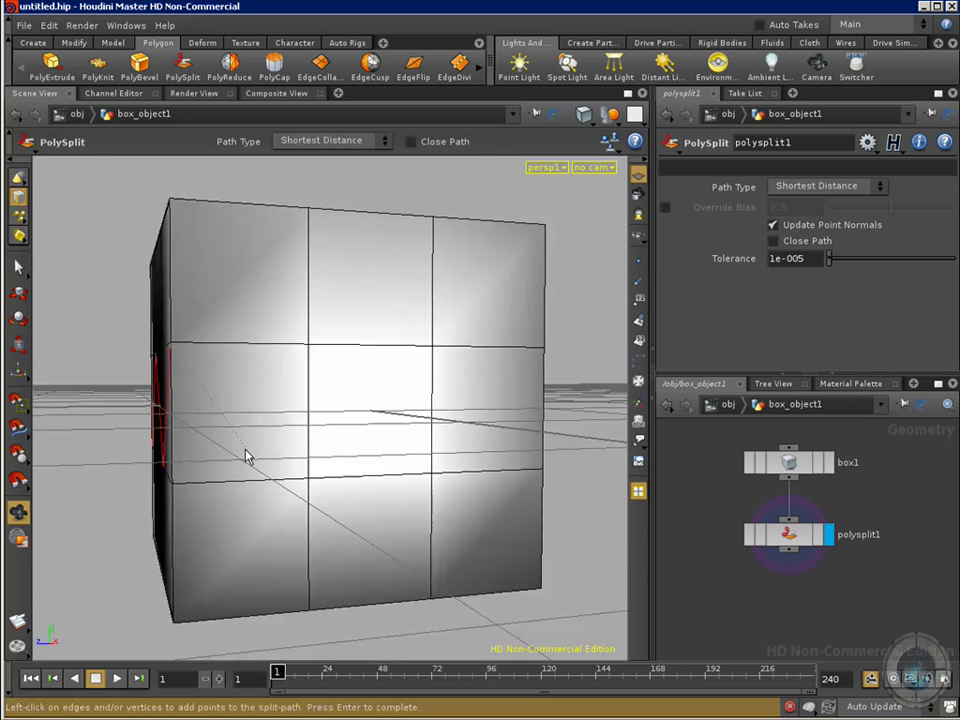
pyautogui.click(309, 481)
# Extend the path with points on the upper edge line and an edge crossing, turning to the next face.
pyautogui.click(432, 349)
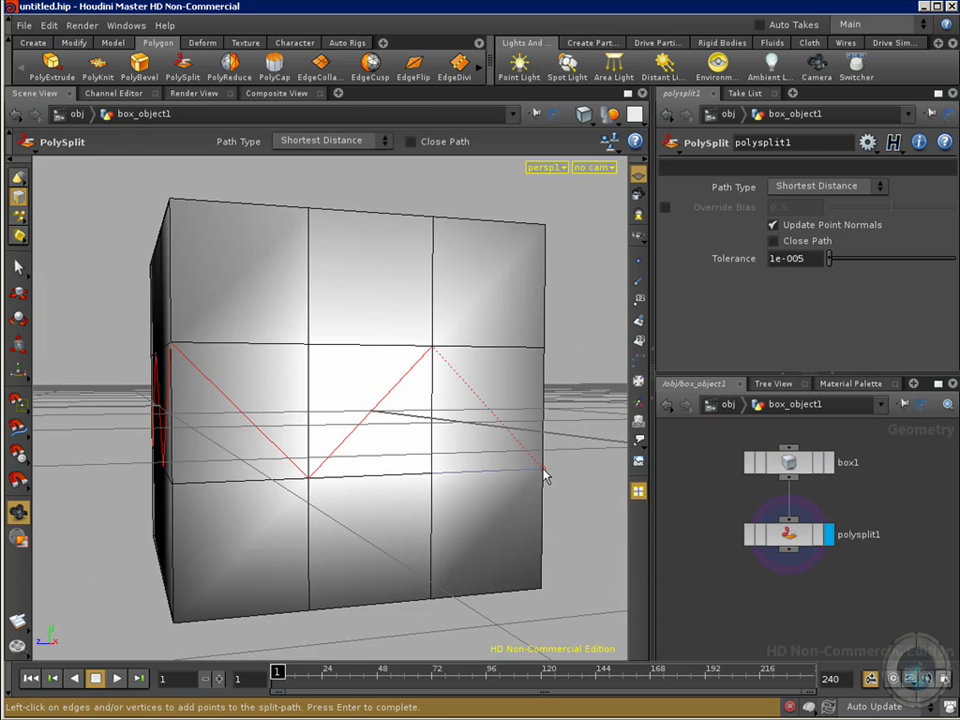
pyautogui.moveTo(545, 477); pyautogui.dragTo(339, 426)
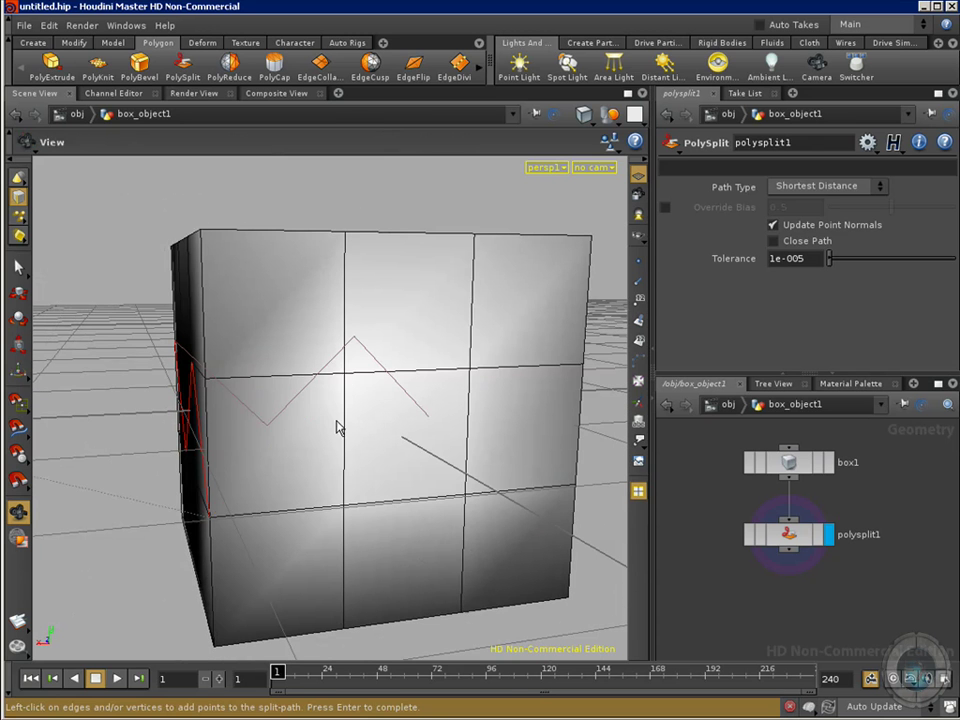
pyautogui.click(343, 378)
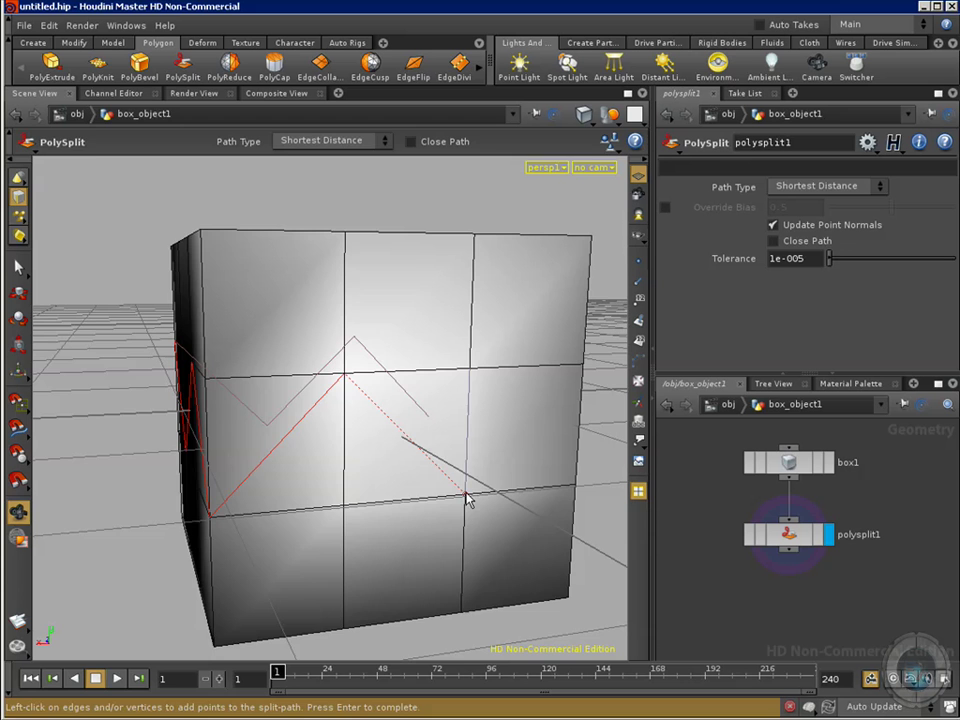
pyautogui.moveTo(466, 502); pyautogui.dragTo(441, 416)
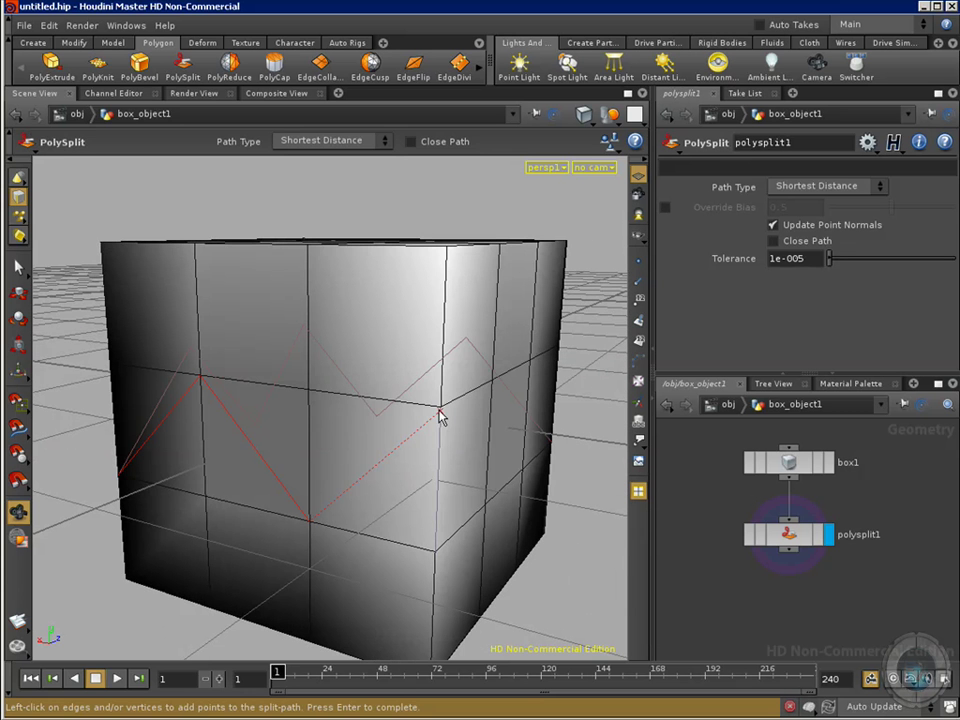
pyautogui.moveTo(489, 508); pyautogui.dragTo(365, 433)
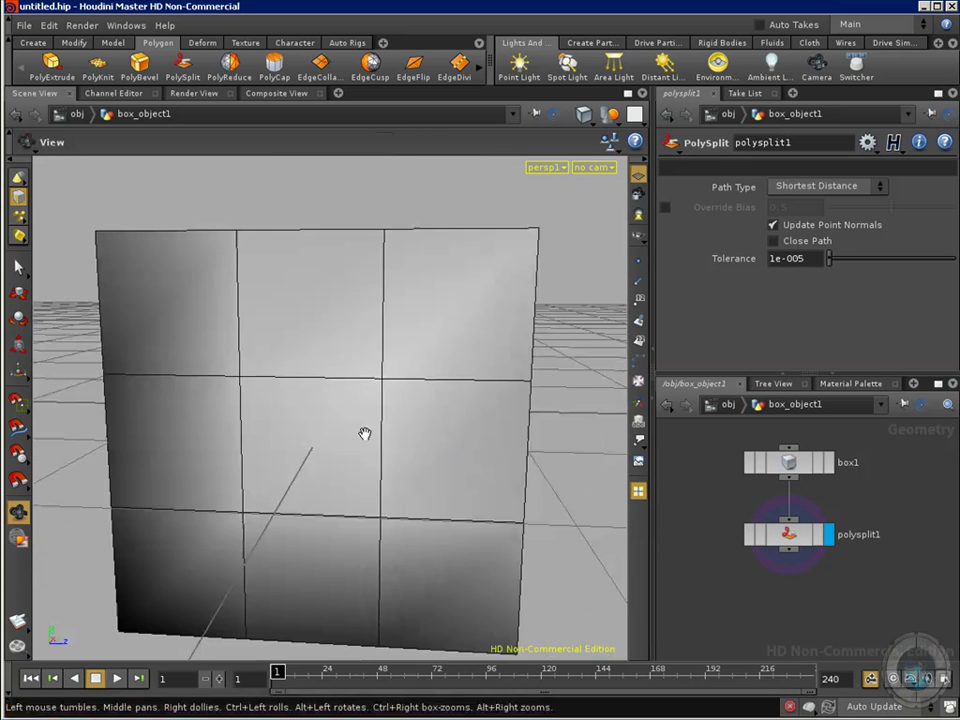
pyautogui.click(521, 527)
# Turn on Close Path and add a split point on a lower edge vertex around the box.
pyautogui.press('c')
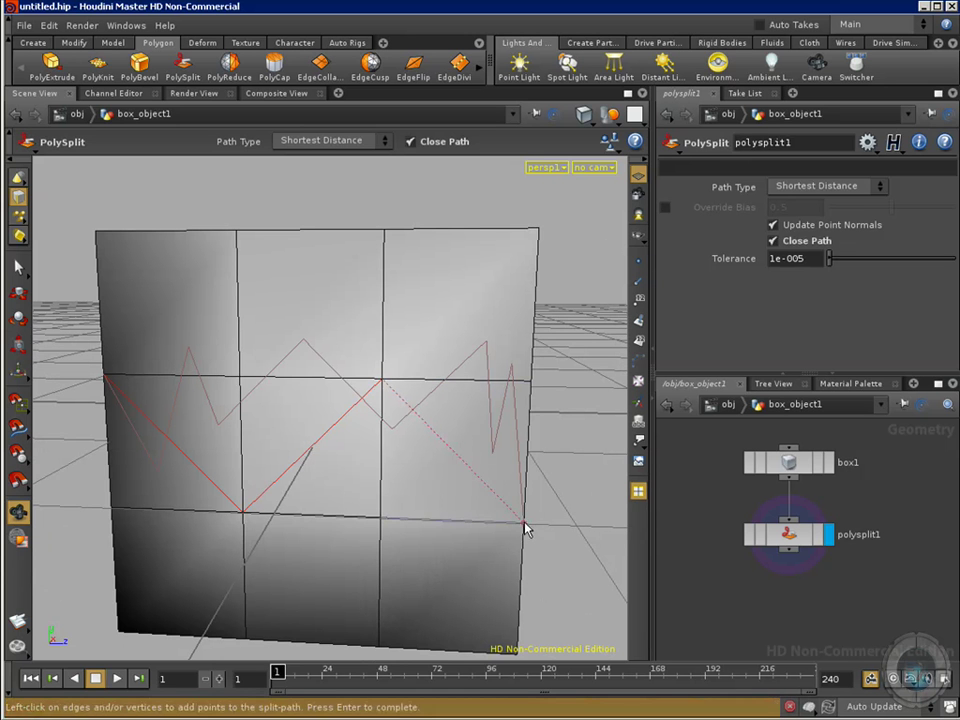
pyautogui.click(527, 532)
pyautogui.press('space')
pyautogui.moveTo(564, 551); pyautogui.dragTo(388, 534)
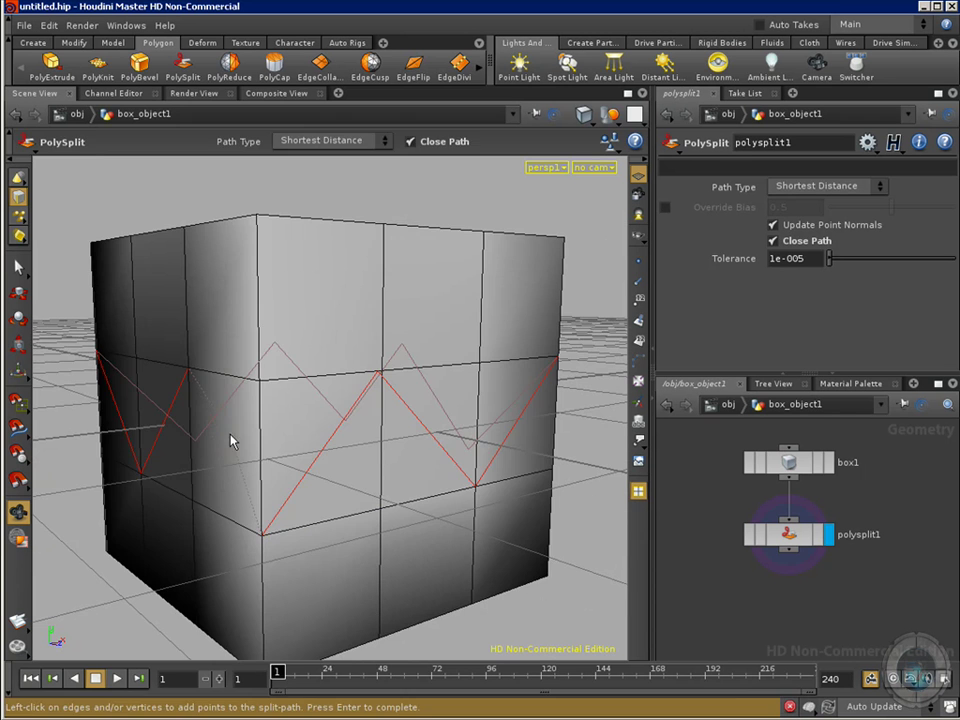
pyautogui.press('space')
pyautogui.moveTo(242, 482); pyautogui.dragTo(330, 484)
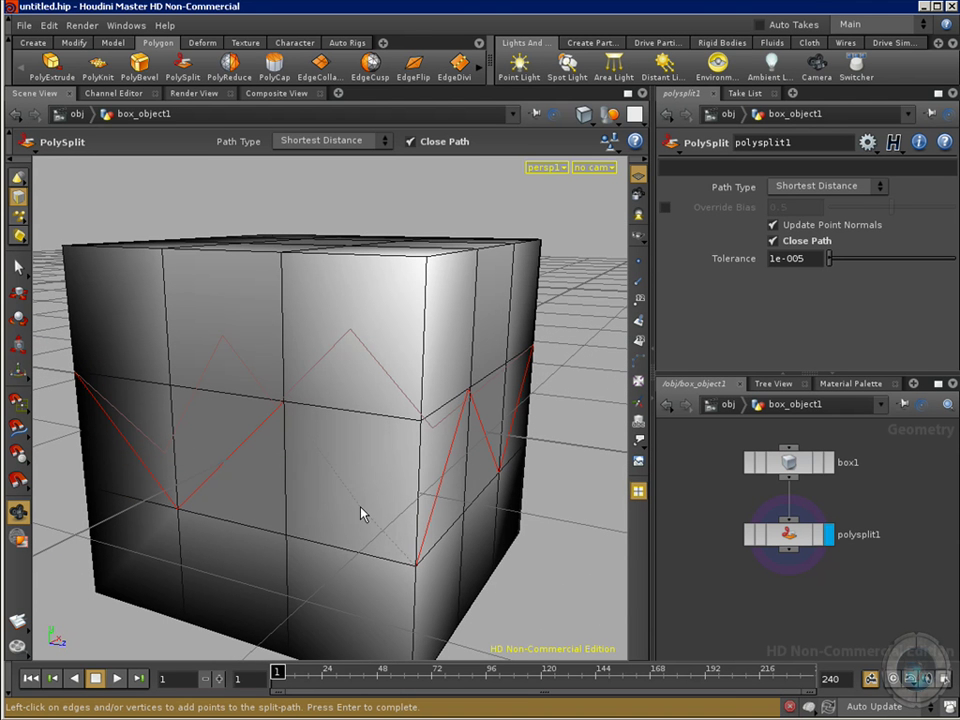
pyautogui.click(415, 565)
# Undo the path closing and commit the zigzag split as an open path.
pyautogui.press('space')
pyautogui.moveTo(461, 568); pyautogui.dragTo(253, 437)
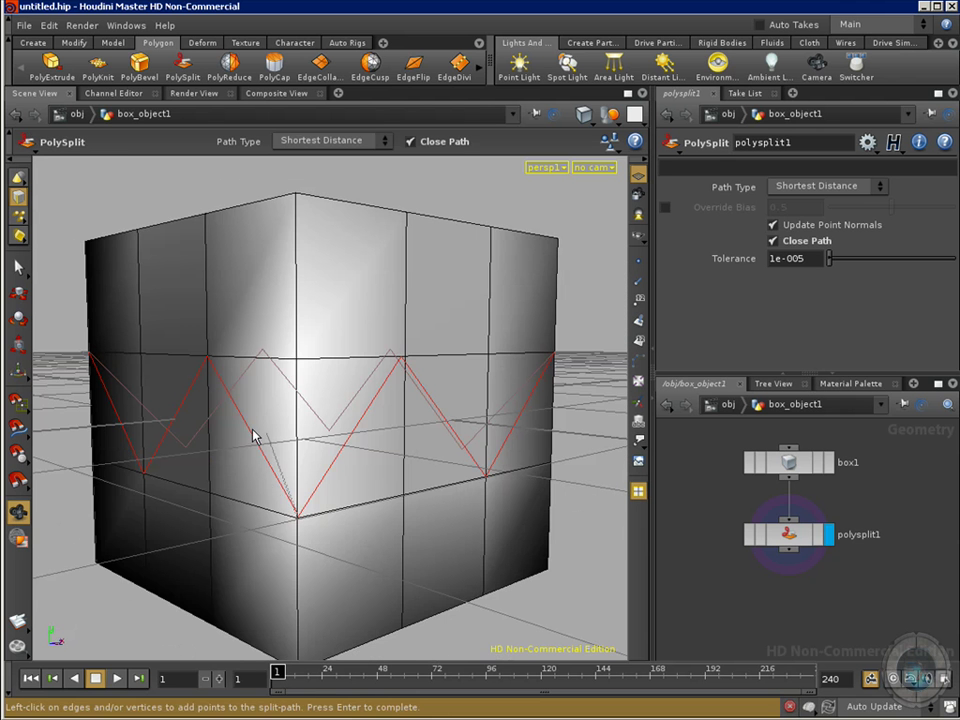
pyautogui.press('space')
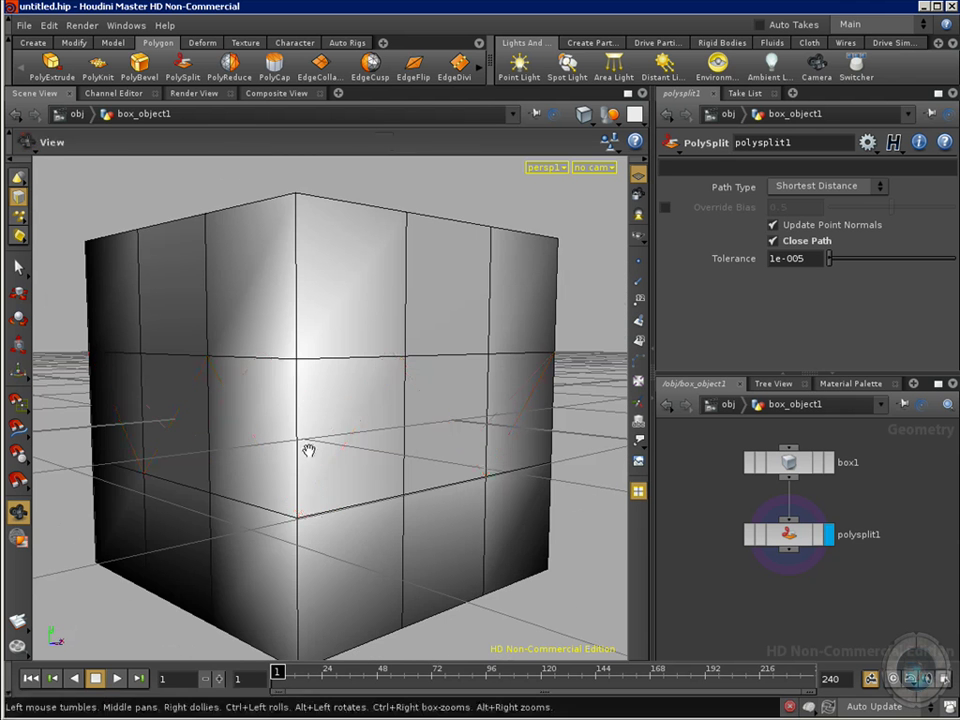
pyautogui.moveTo(311, 452); pyautogui.dragTo(332, 482)
pyautogui.hotkey('ctrl', 'z')
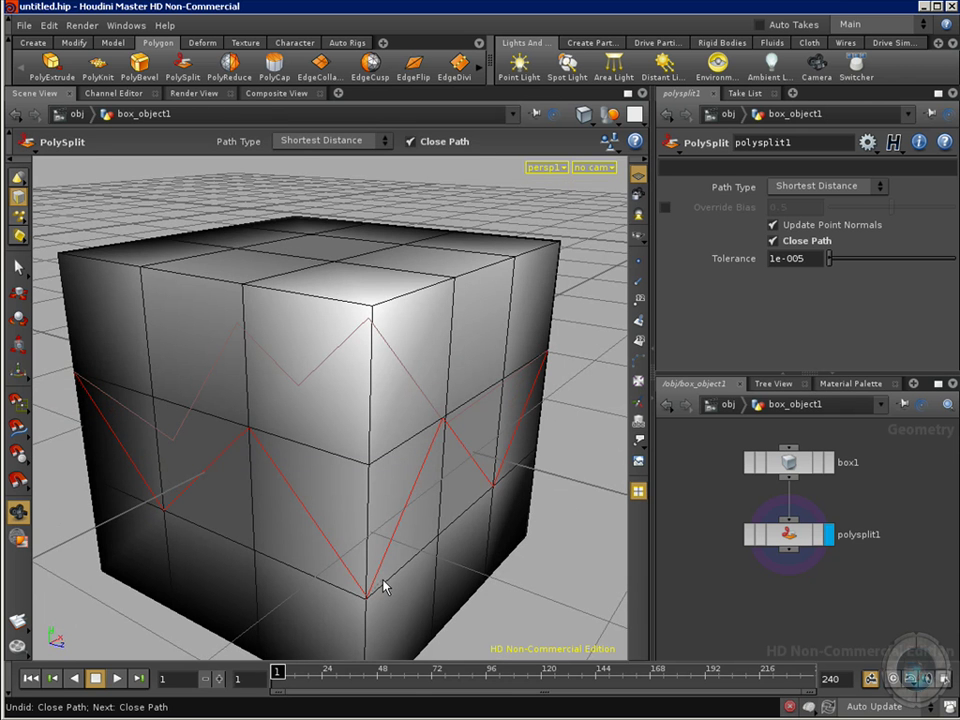
pyautogui.hotkey('ctrl', 'z')
pyautogui.press('space')
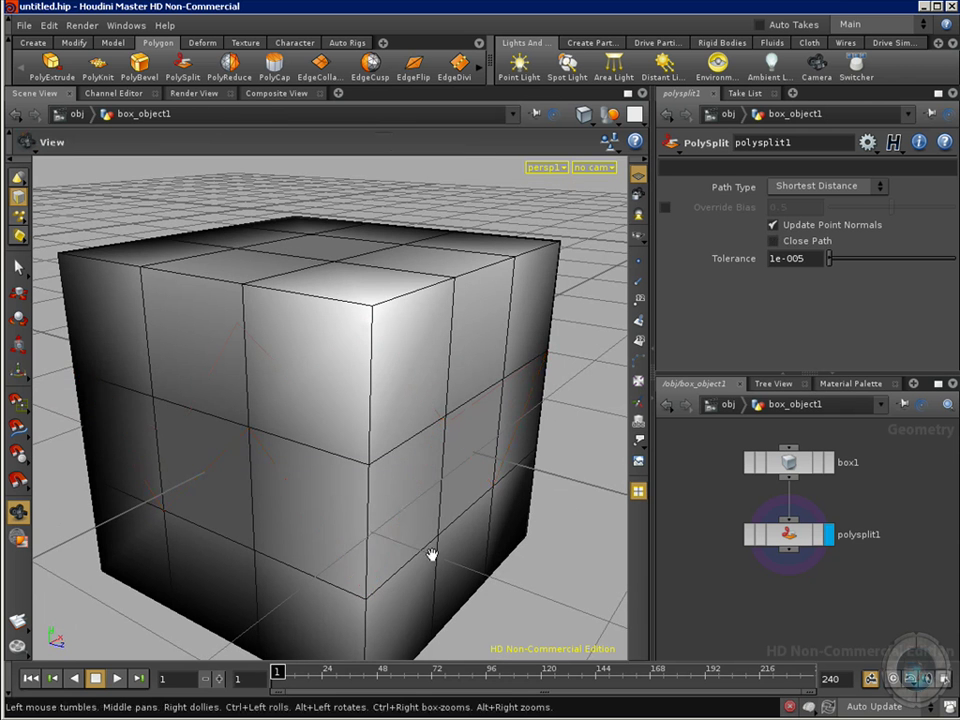
pyautogui.moveTo(431, 555); pyautogui.dragTo(283, 500)
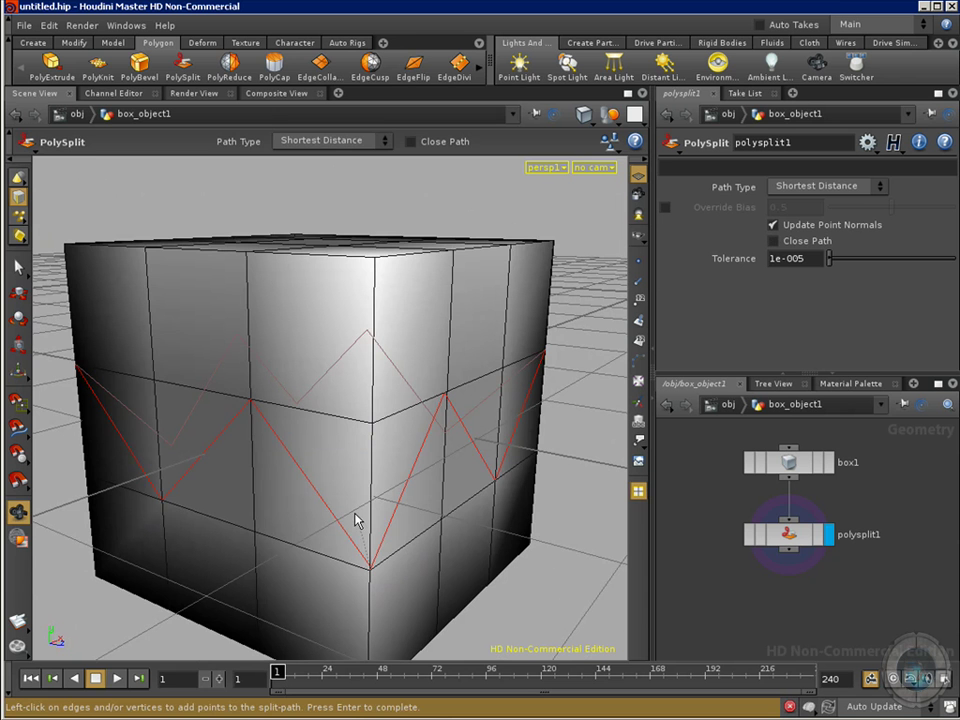
pyautogui.press('Return')
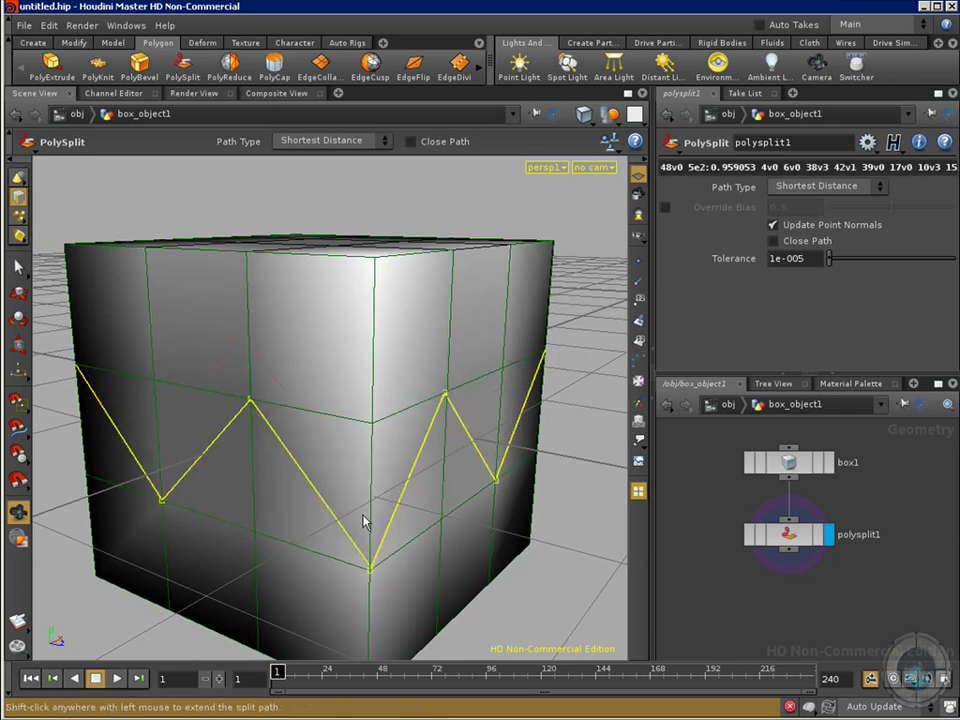
pyautogui.press('space')
pyautogui.moveTo(360, 544); pyautogui.dragTo(666, 514)
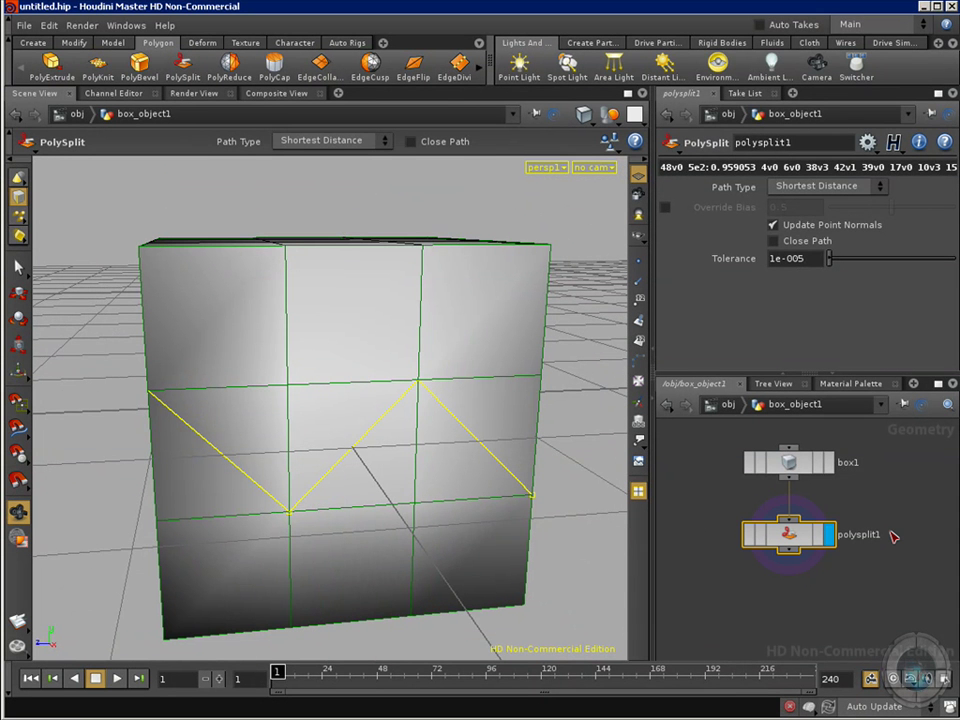
# Delete polysplit1 and start a fresh PolySplit on the box.
pyautogui.press('Delete')
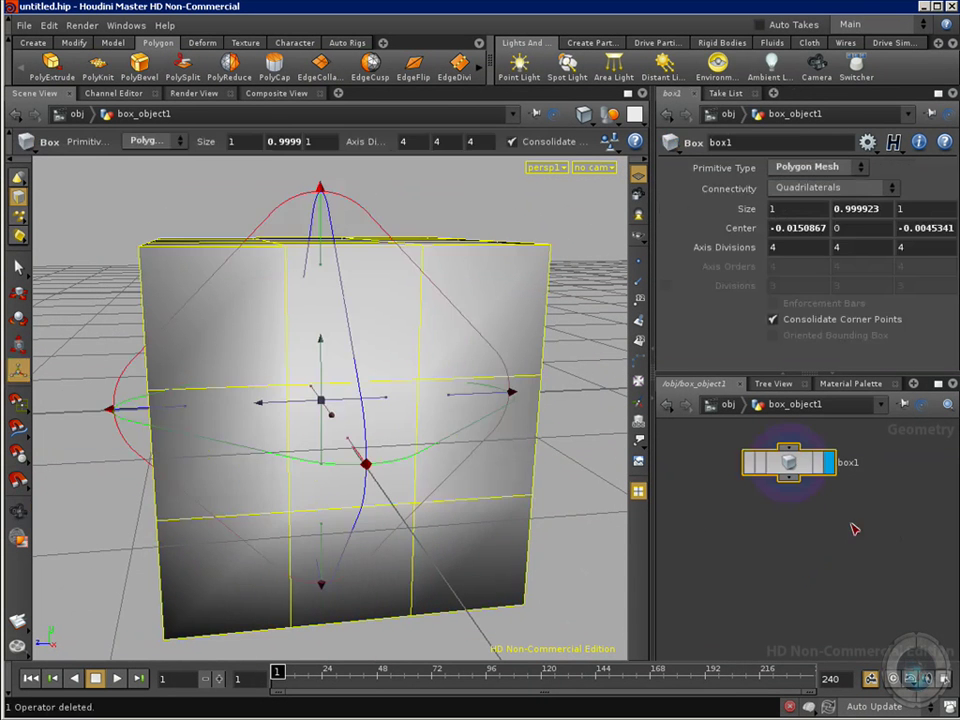
pyautogui.press('s')
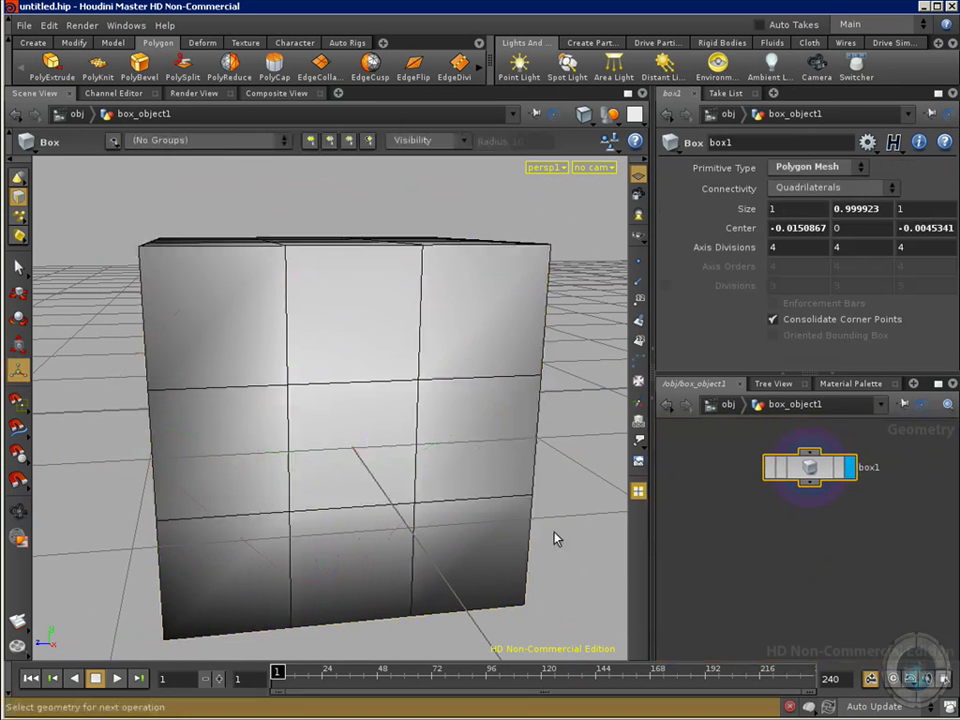
pyautogui.click(184, 66)
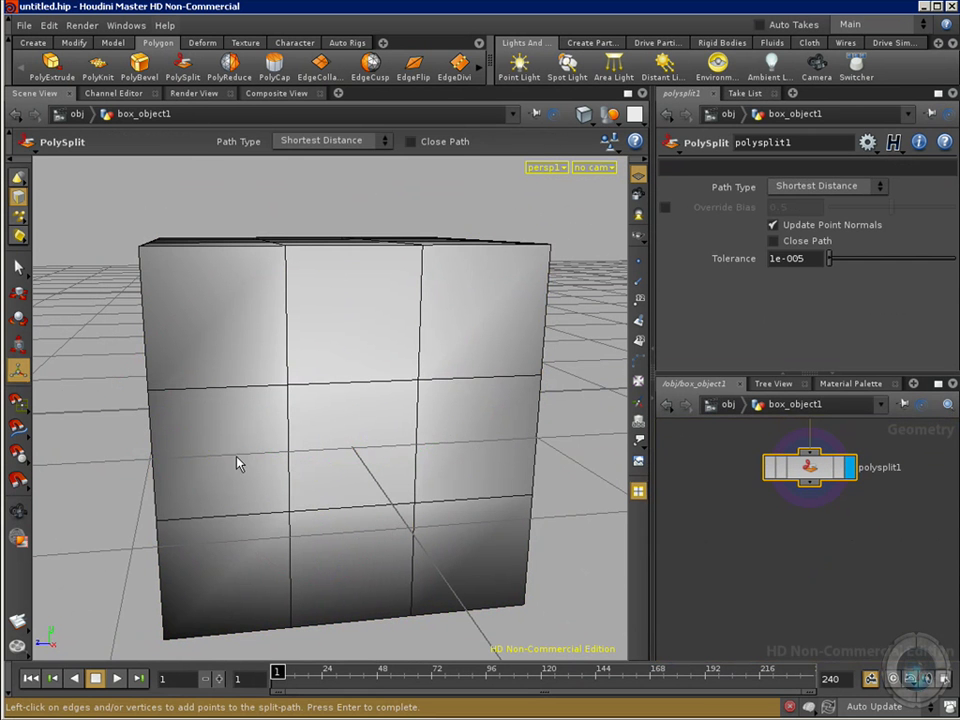
# Trace a trial split from the left edge to the right face, then discard it.
pyautogui.click(305, 457)
pyautogui.moveTo(401, 469); pyautogui.dragTo(264, 459)
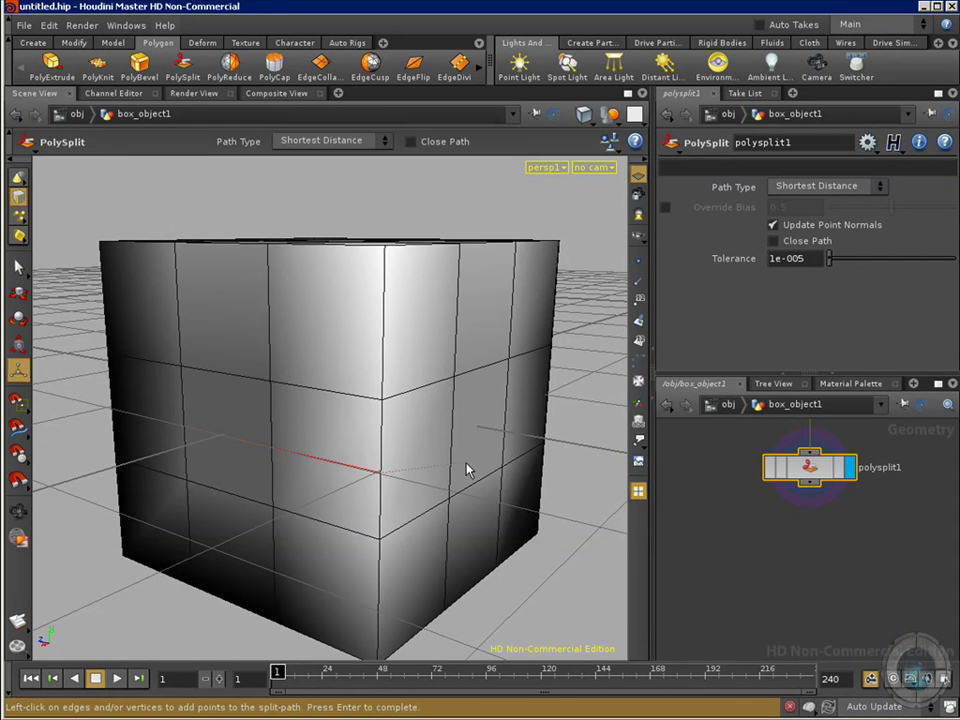
pyautogui.click(503, 430)
pyautogui.click(515, 433)
pyautogui.click(515, 437)
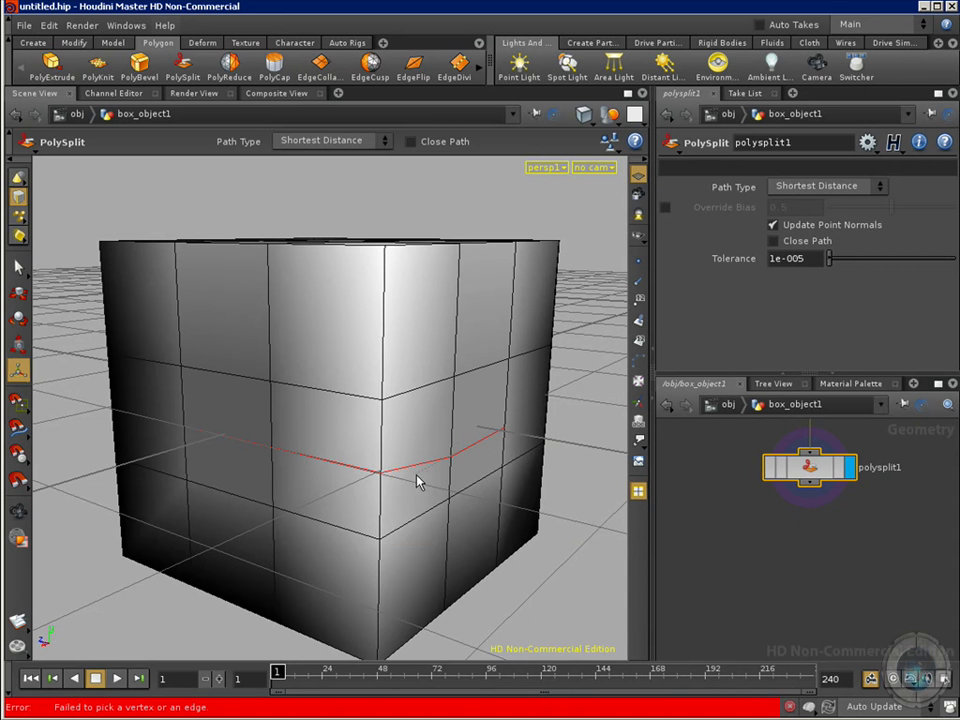
pyautogui.press('Return')
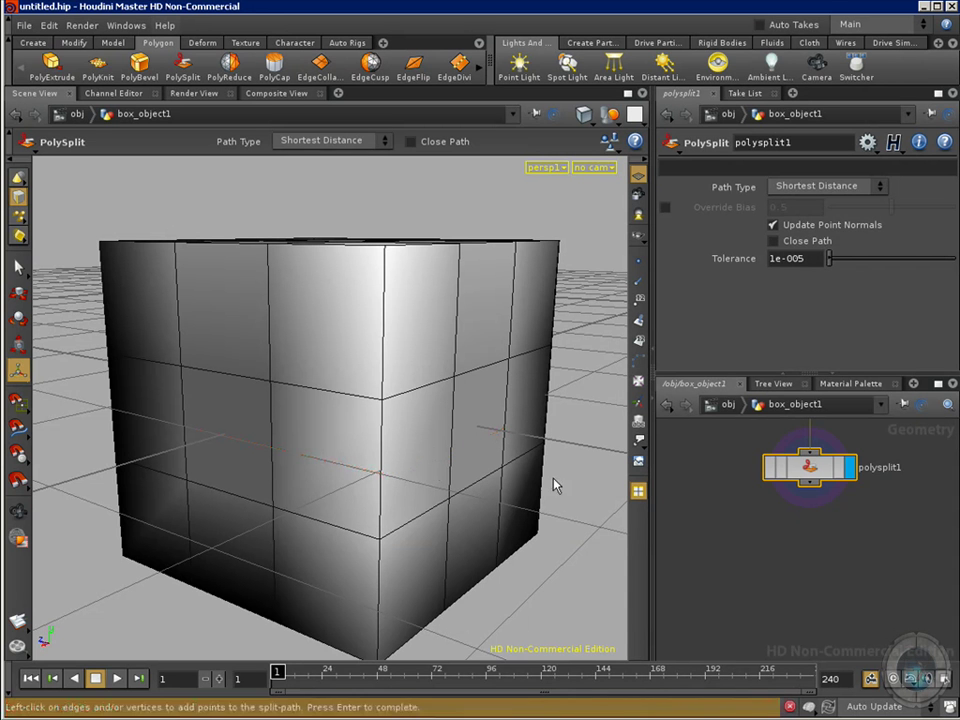
pyautogui.press('Escape')
pyautogui.moveTo(480, 585); pyautogui.dragTo(562, 587)
pyautogui.press('Return')
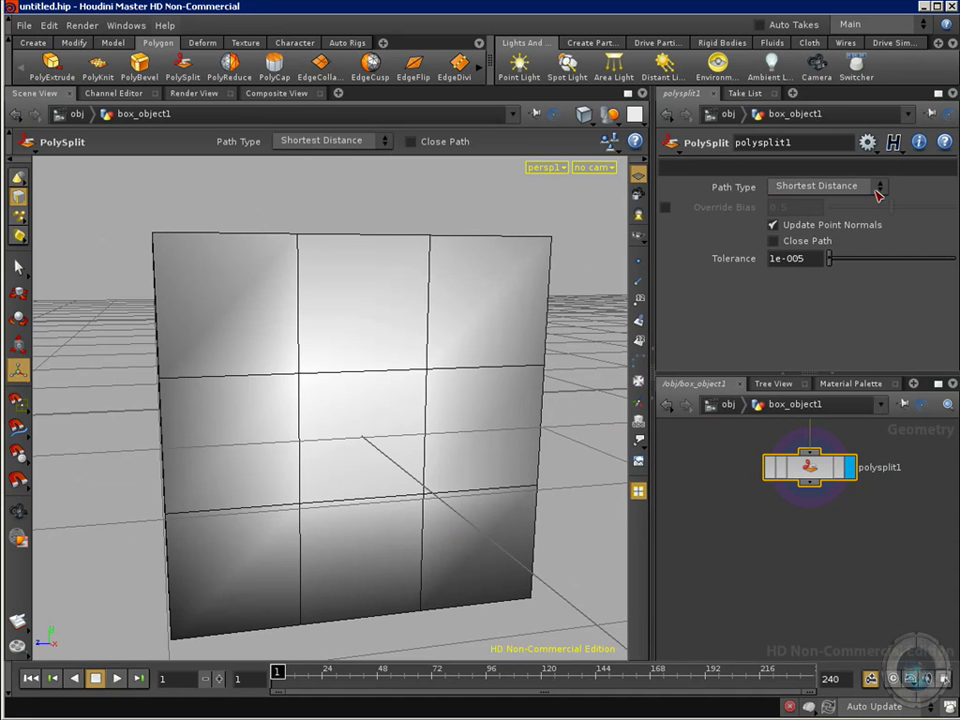
# Set the PolySplit path type to Quad Strip with Close Path on.
pyautogui.click(816, 186)
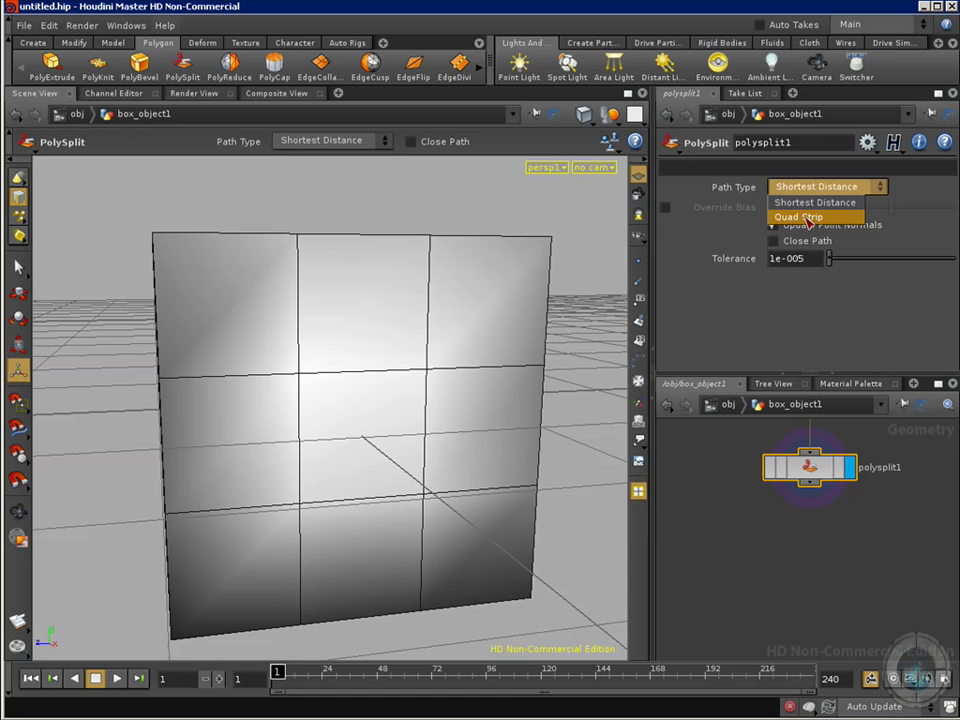
pyautogui.click(802, 217)
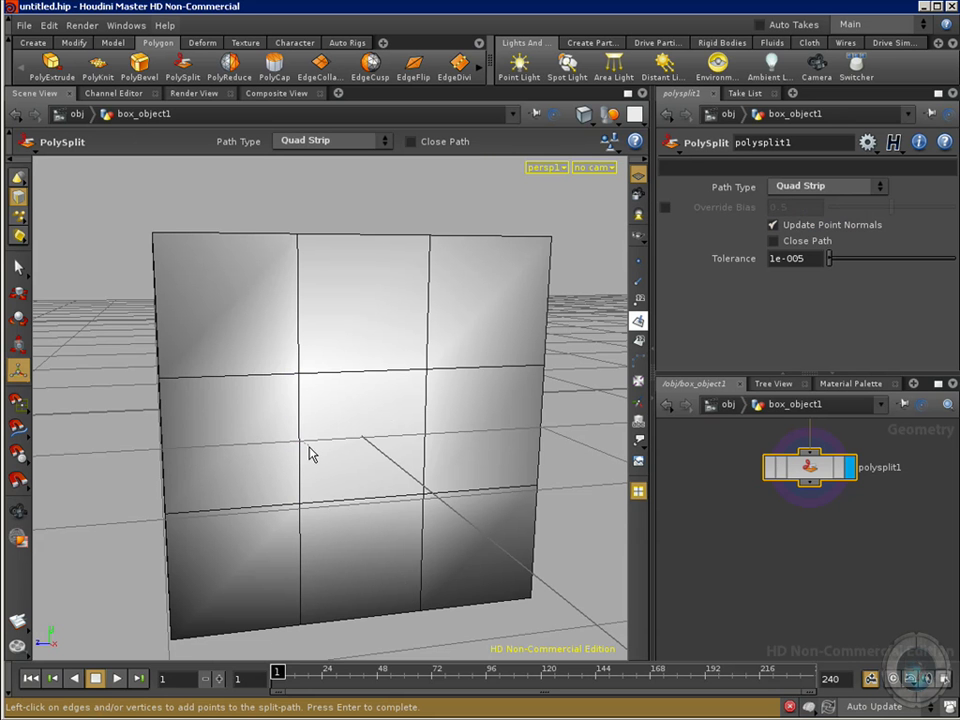
pyautogui.click(773, 241)
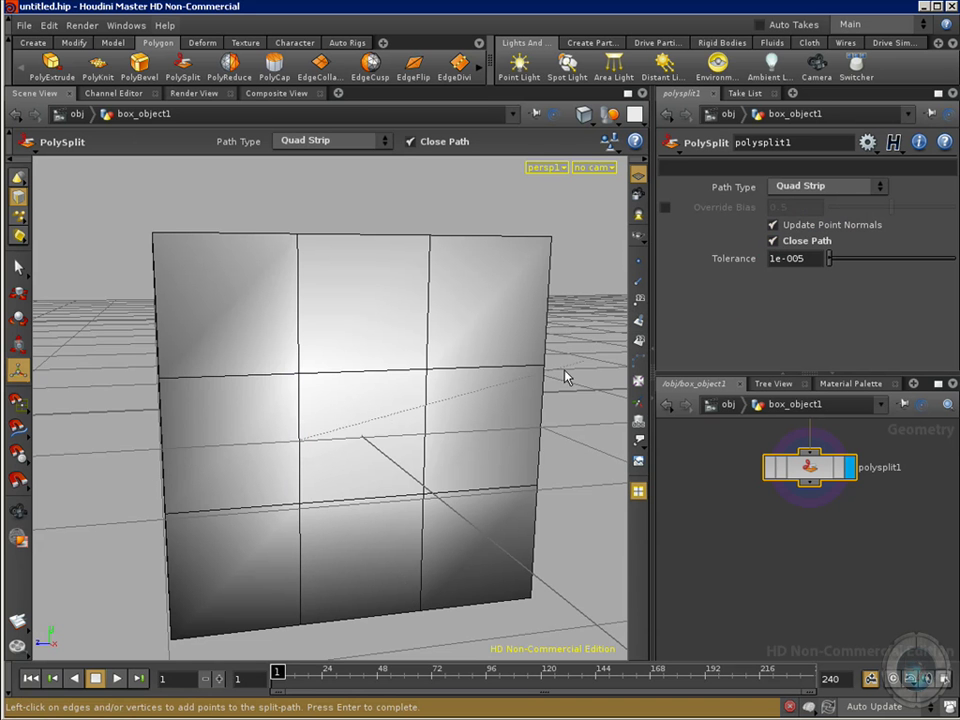
# Cut a quad-strip loop around the cube's middle and try different Tolerance values.
pyautogui.click(306, 425)
pyautogui.press('space')
pyautogui.moveTo(316, 451); pyautogui.dragTo(229, 444)
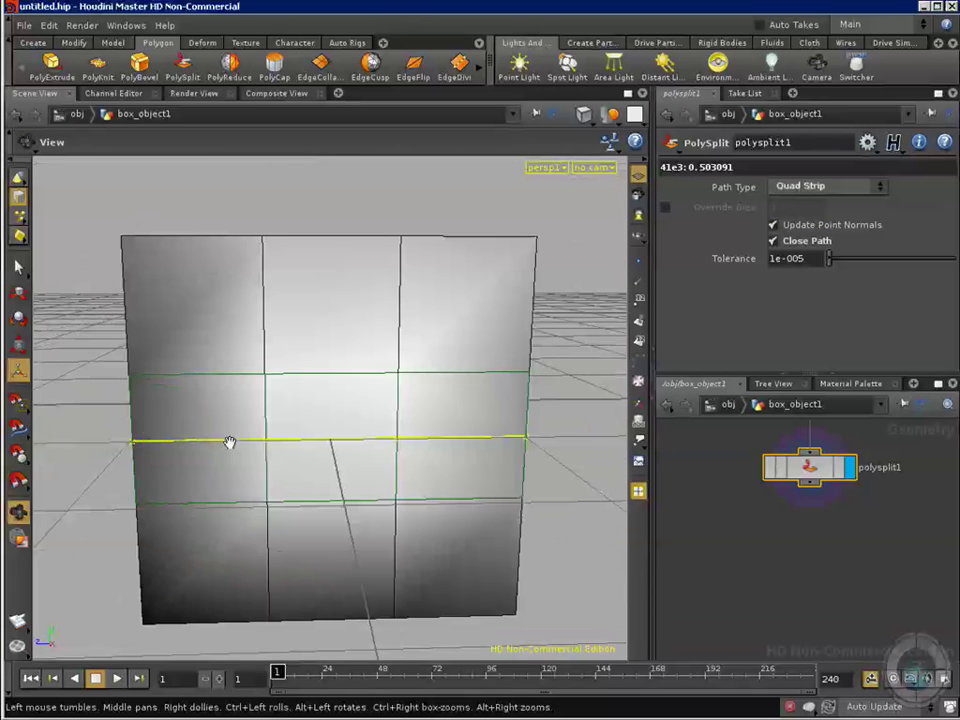
pyautogui.press('space')
pyautogui.moveTo(317, 446); pyautogui.dragTo(624, 322)
pyautogui.press('Return')
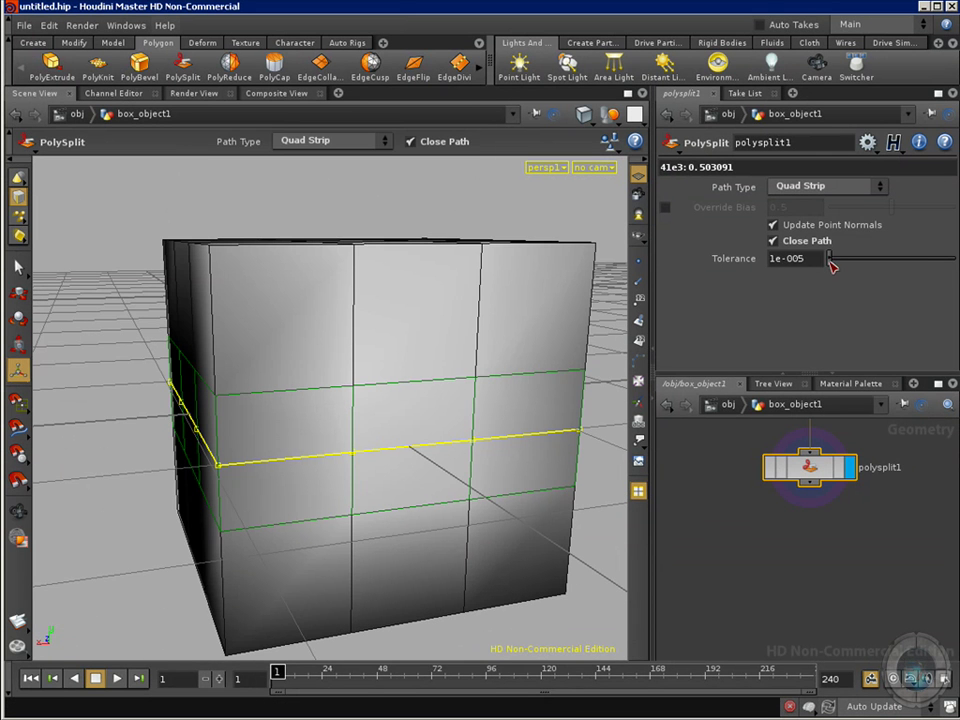
pyautogui.moveTo(831, 264); pyautogui.dragTo(743, 326)
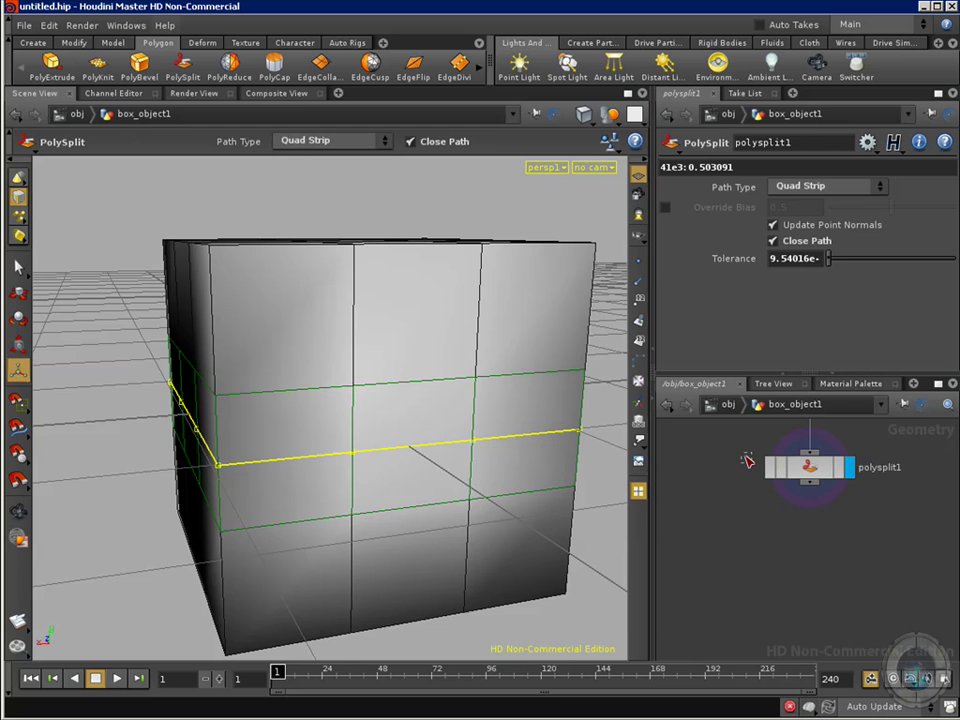
# Replace the straight split with a seven-point closed zigzag path across the front and lower faces.
pyautogui.press('Delete')
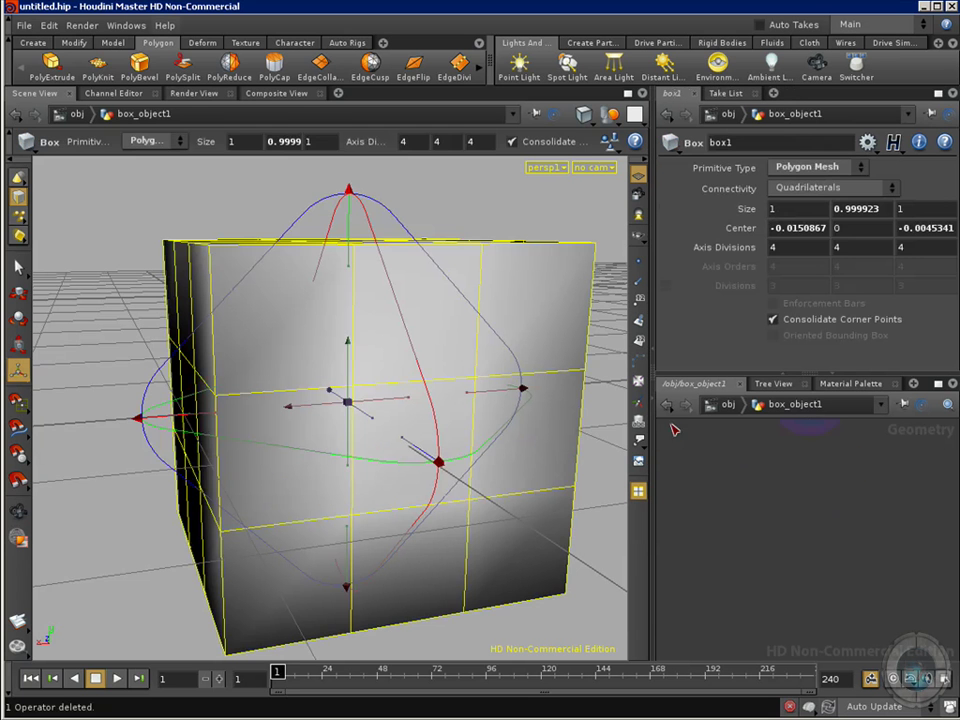
pyautogui.press('q')
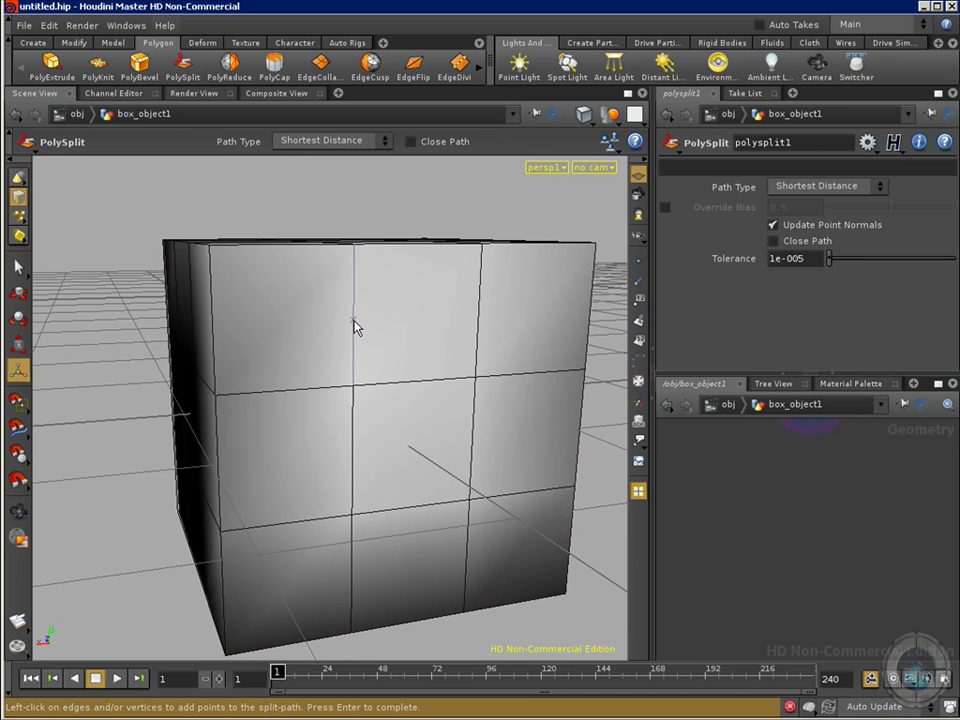
pyautogui.click(313, 391)
pyautogui.click(318, 518)
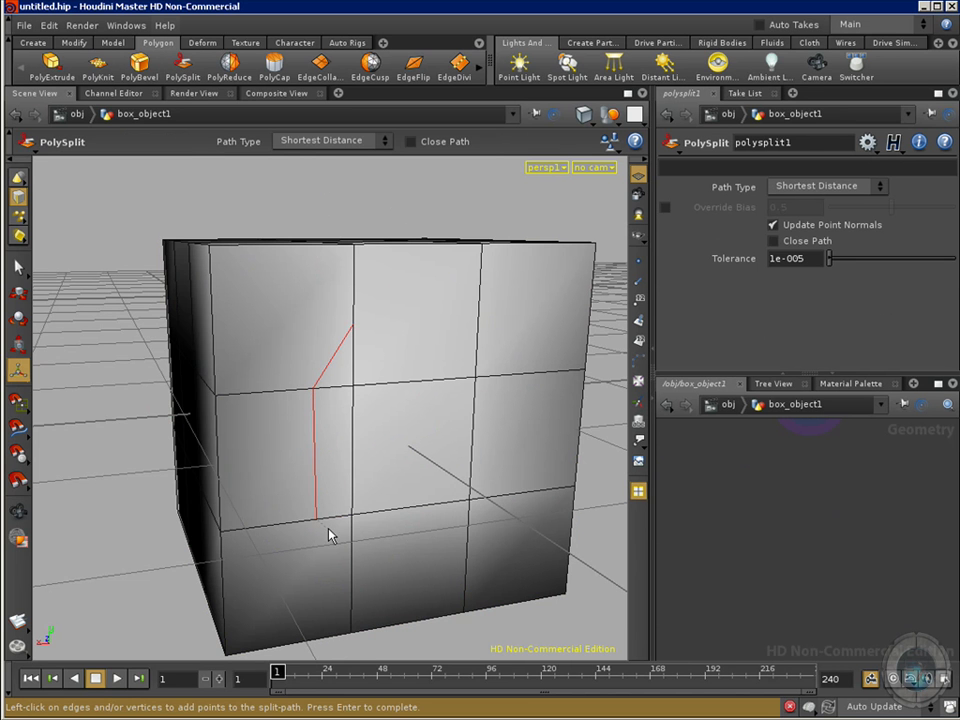
pyautogui.click(354, 584)
pyautogui.click(466, 568)
pyautogui.click(583, 376)
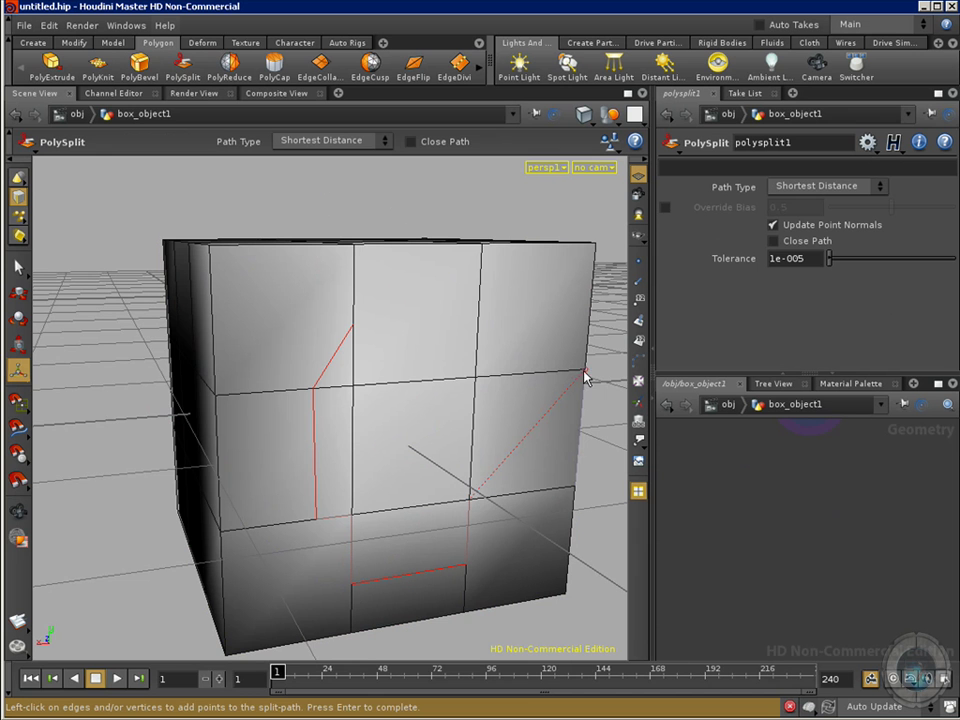
pyautogui.click(480, 308)
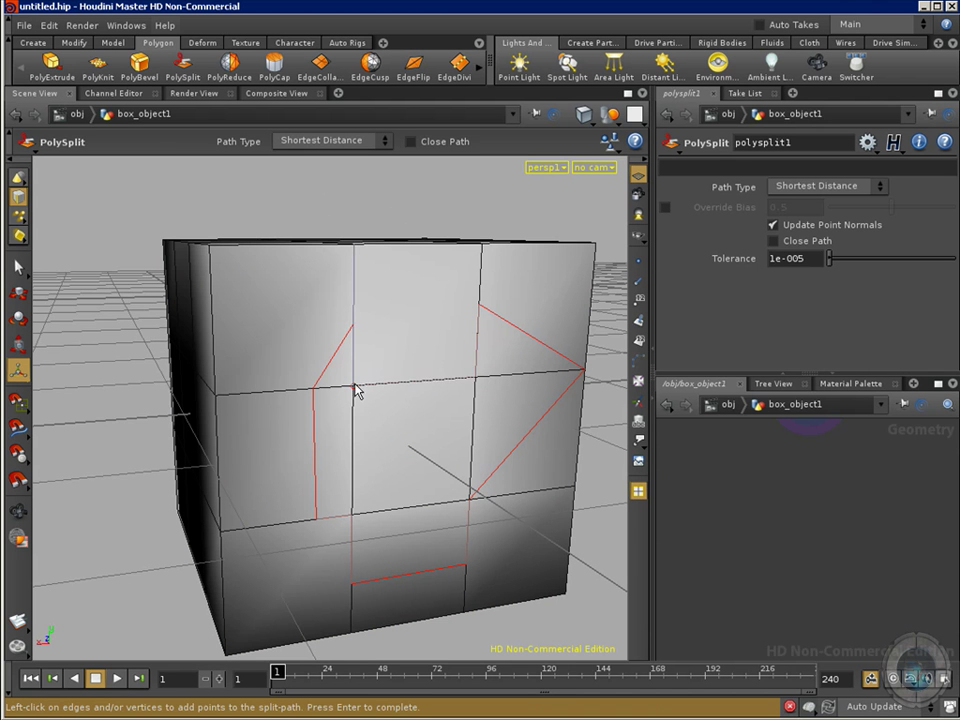
pyautogui.click(353, 331)
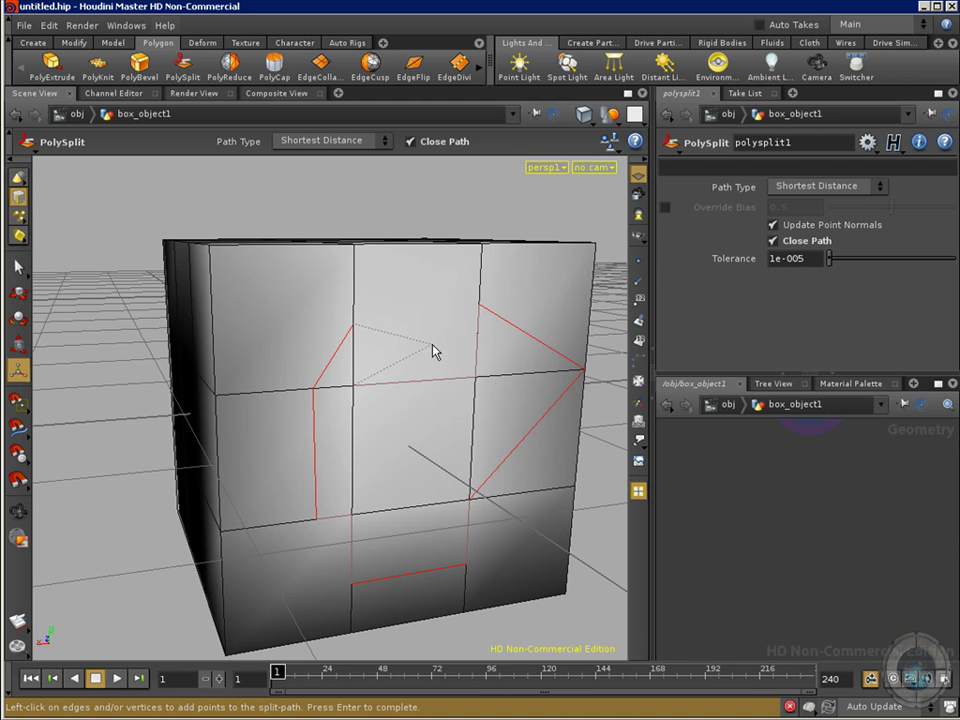
pyautogui.press('Return')
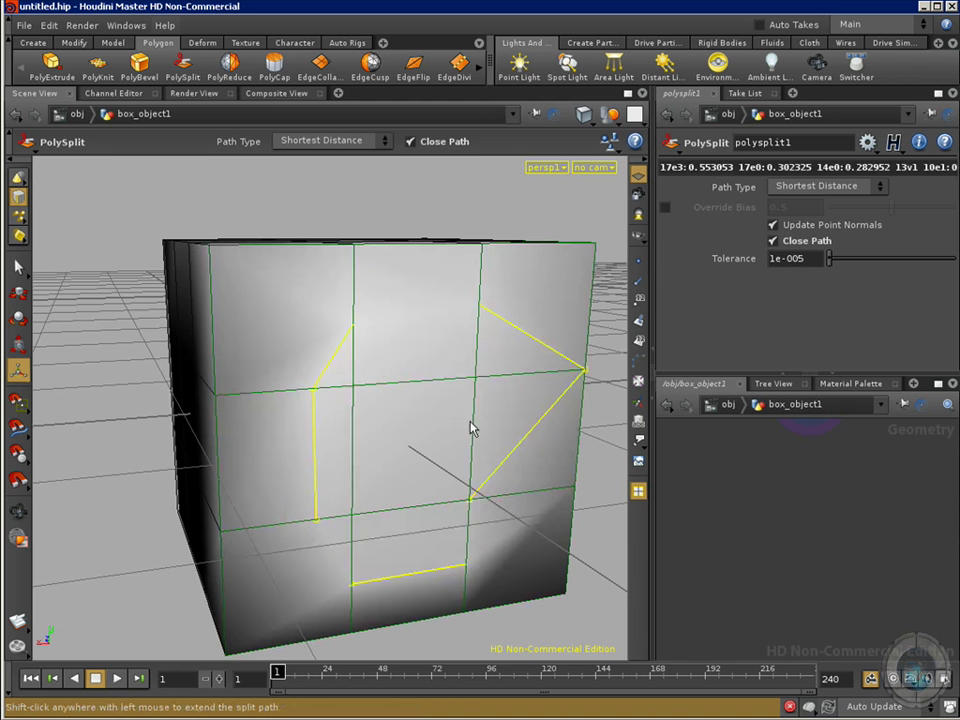
pyautogui.press('Escape')
pyautogui.moveTo(452, 480); pyautogui.dragTo(398, 475)
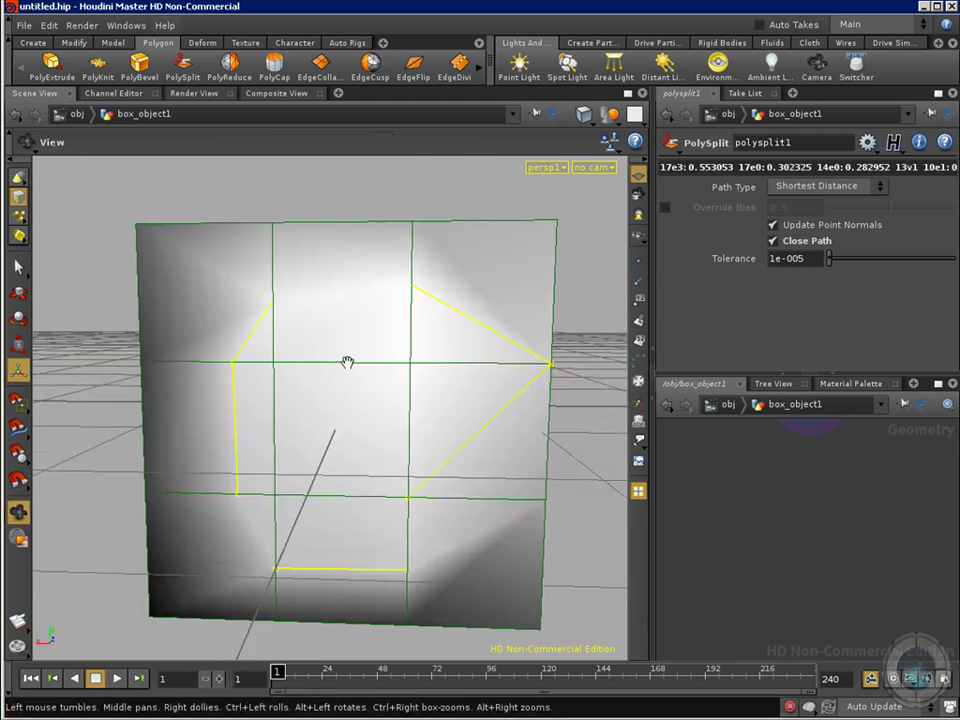
pyautogui.press('Return')
pyautogui.press('Escape')
pyautogui.moveTo(332, 381); pyautogui.dragTo(560, 330)
pyautogui.press('Return')
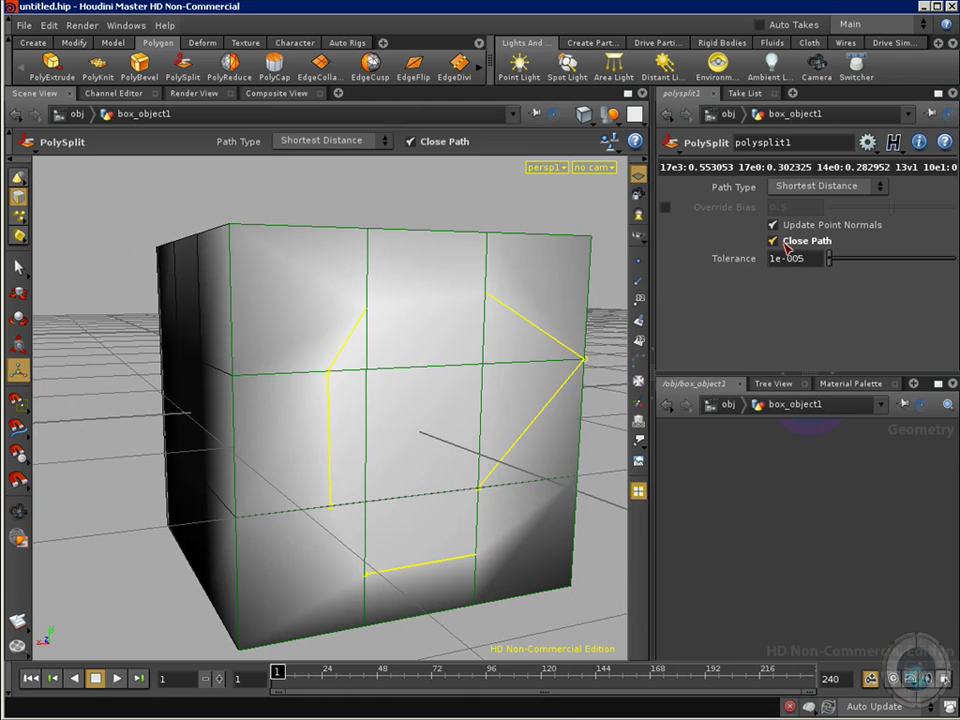
pyautogui.press('Escape')
pyautogui.moveTo(388, 401); pyautogui.dragTo(419, 343)
pyautogui.moveTo(321, 343); pyautogui.dragTo(327, 357)
pyautogui.press('Return')
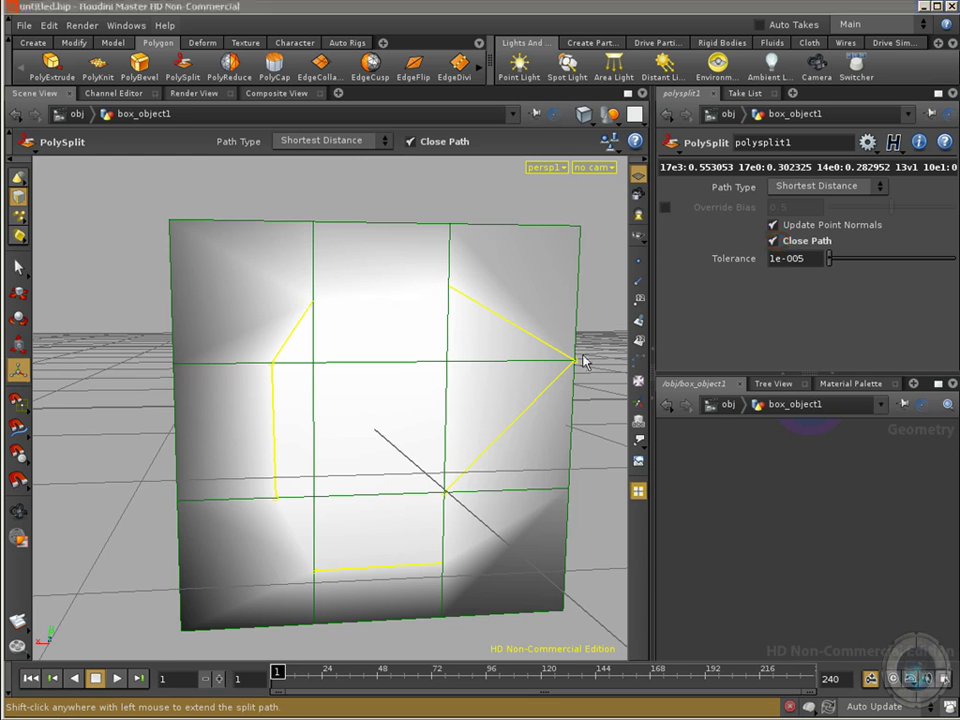
pyautogui.press('Escape')
pyautogui.moveTo(377, 460); pyautogui.dragTo(306, 388)
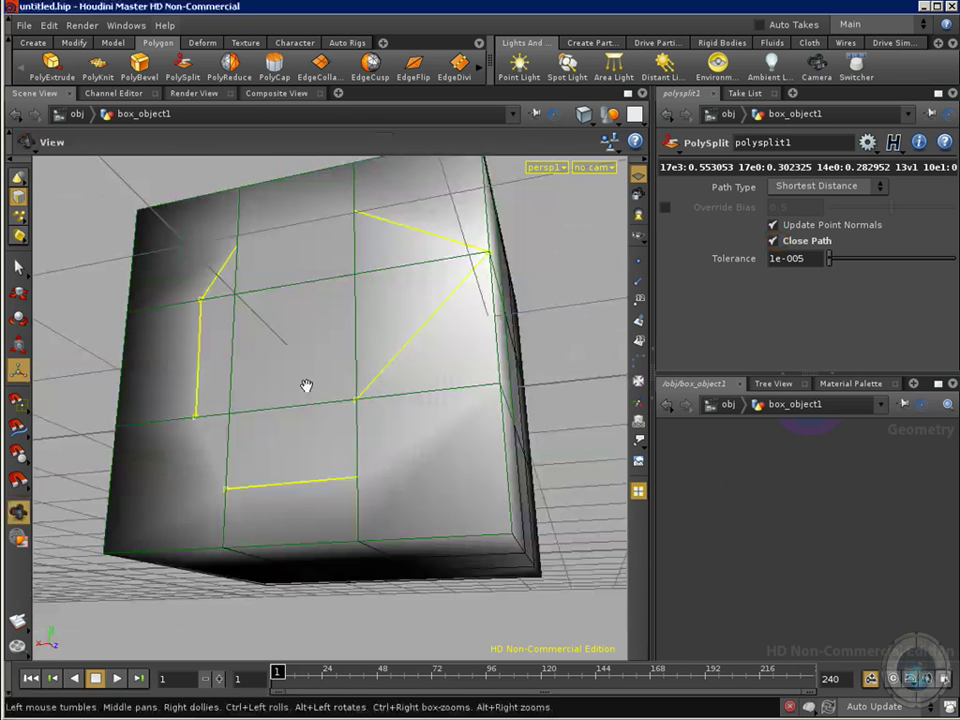
# Select the left, lower middle, upper middle and upper-right triangle faces inside the path.
pyautogui.press('Return')
pyautogui.click(18, 268)
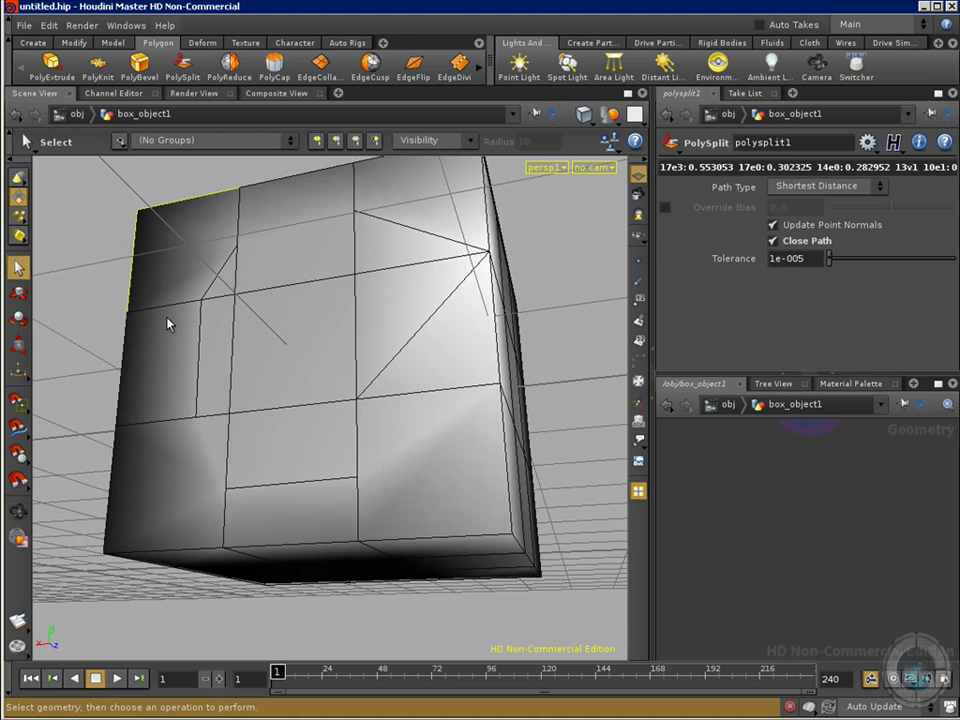
pyautogui.click(226, 300)
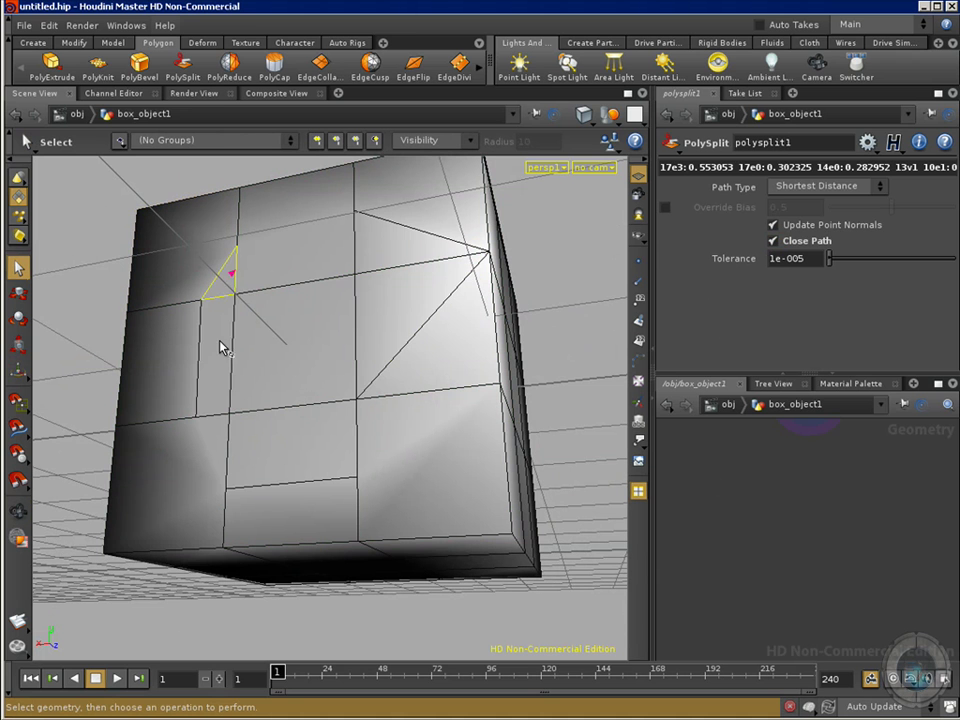
pyautogui.keyDown('shift'); pyautogui.click(279, 441); pyautogui.keyUp('shift')
pyautogui.keyDown('shift'); pyautogui.click(300, 360); pyautogui.keyUp('shift')
pyautogui.keyDown('shift'); pyautogui.click(396, 311); pyautogui.keyUp('shift')
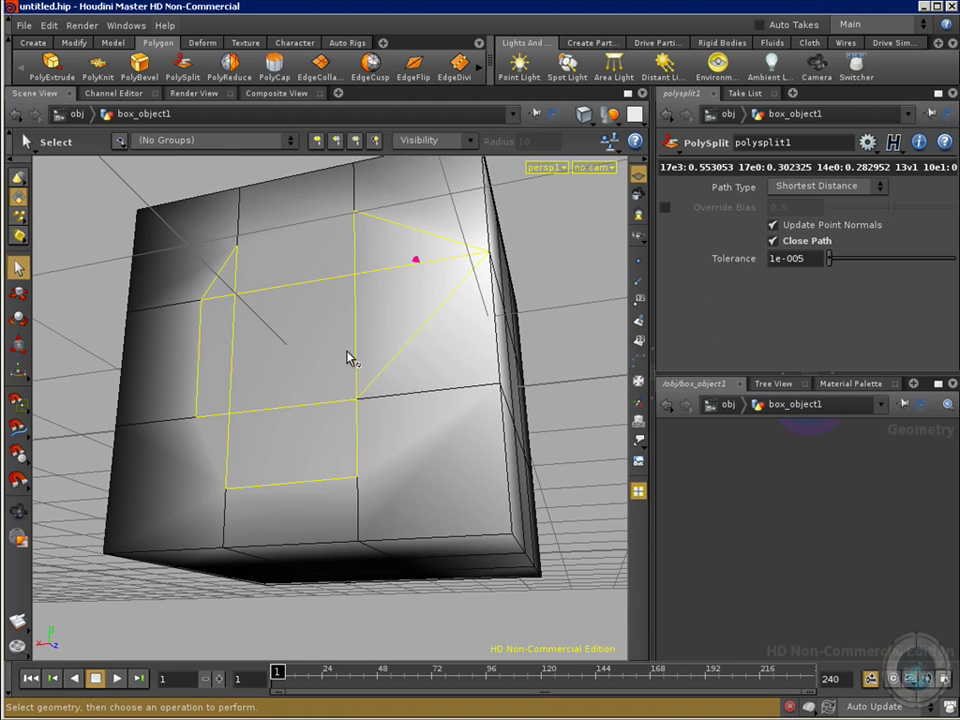
# Apply PolyExtrude to the selected faces and inspect the extruded column up close.
pyautogui.click(51, 68)
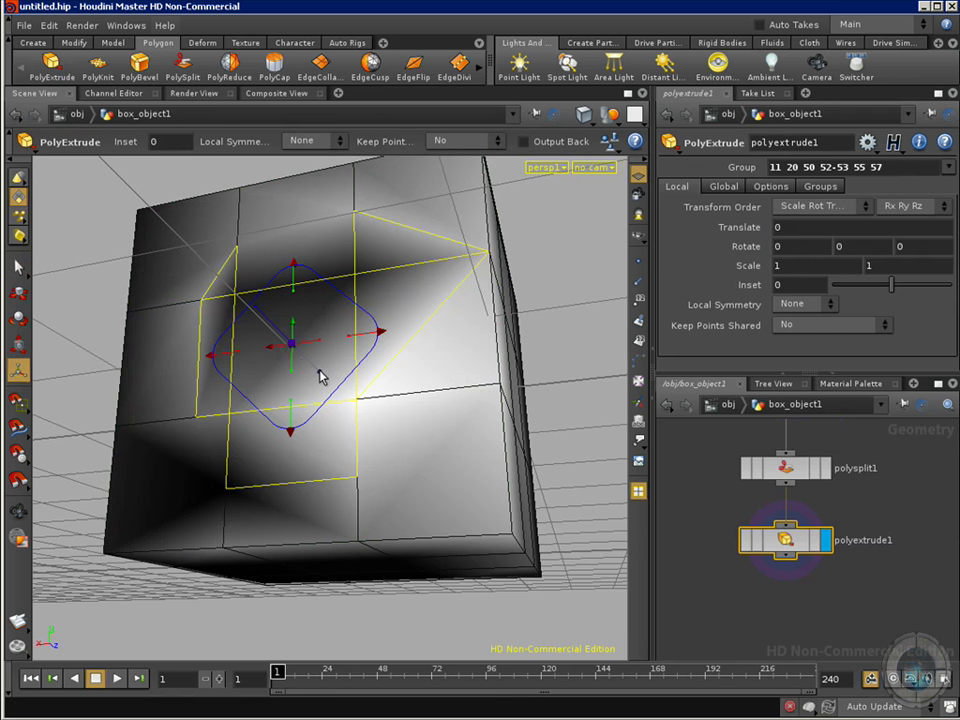
pyautogui.moveTo(320, 377); pyautogui.dragTo(778, 477)
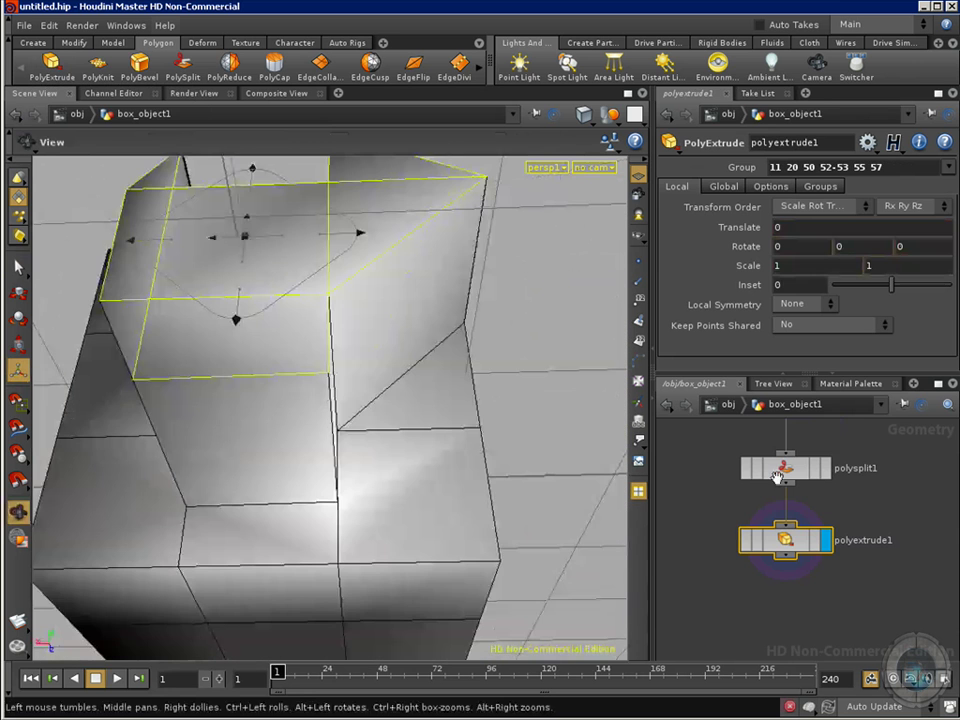
pyautogui.moveTo(675, 485); pyautogui.dragTo(412, 303)
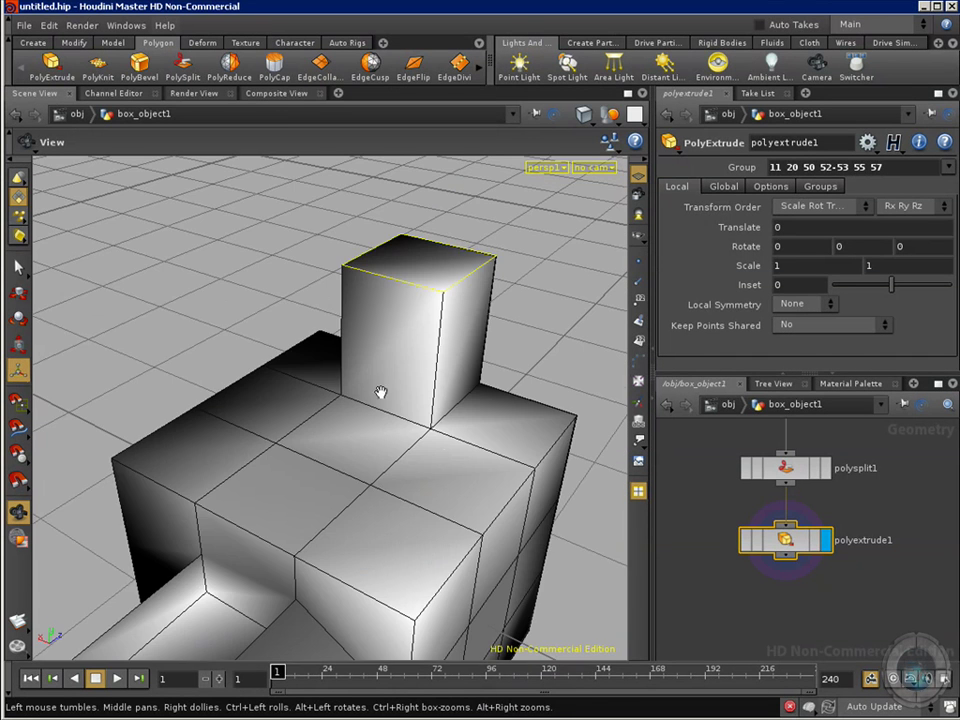
pyautogui.moveTo(380, 392); pyautogui.dragTo(376, 530)
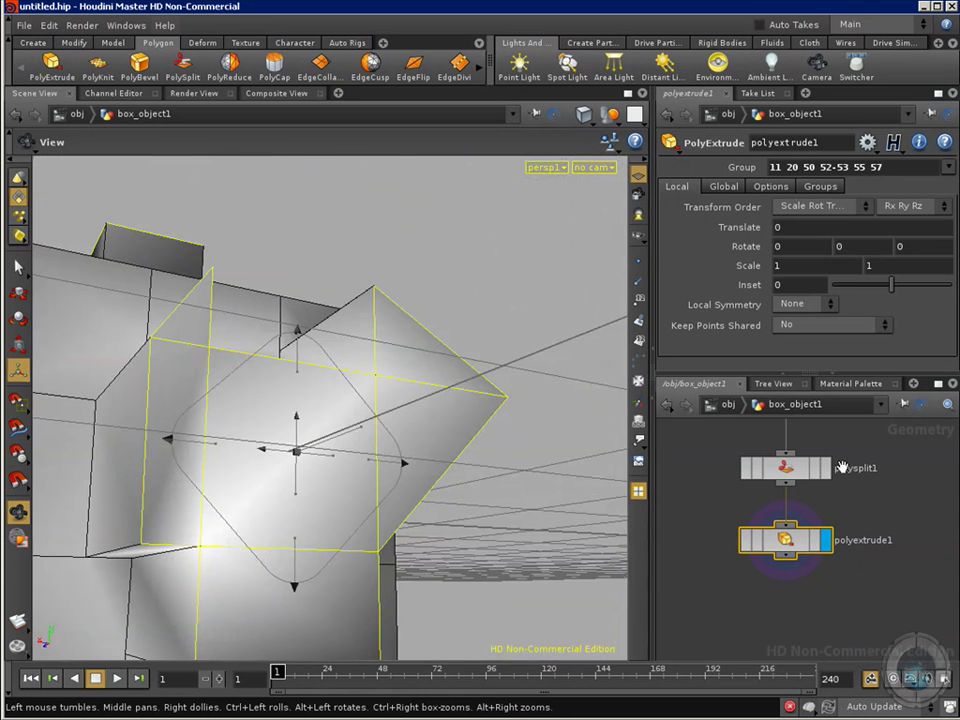
pyautogui.press('Return')
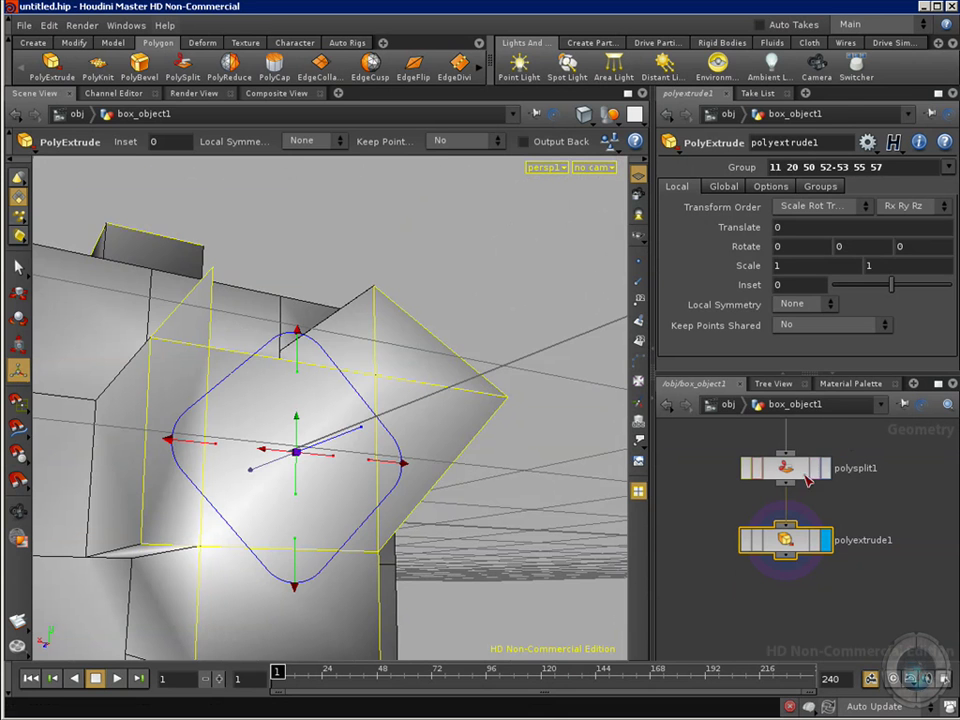